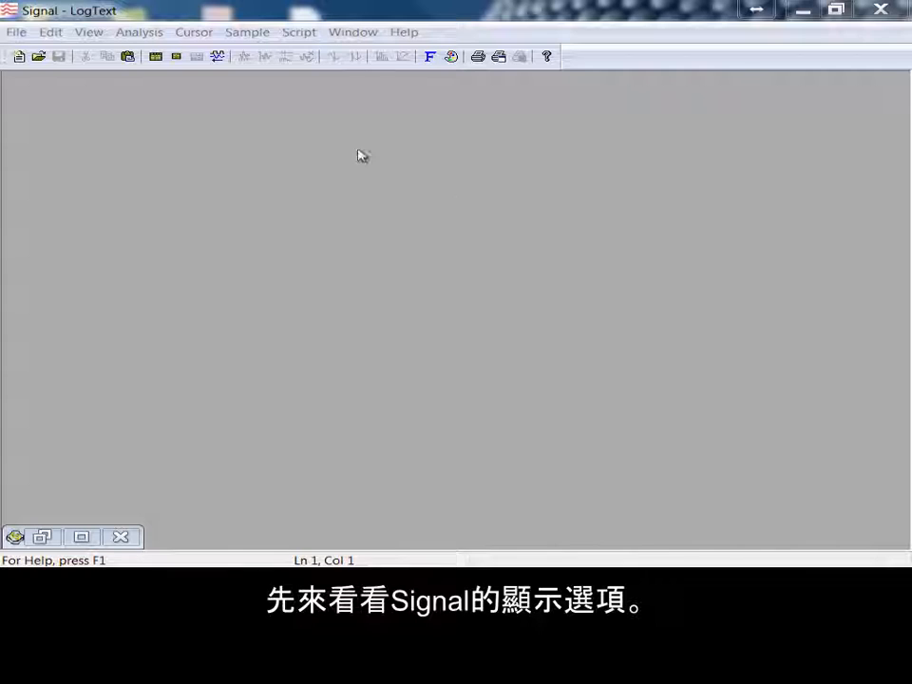
Step: Open the recently used Actions data file and overlay channel 2 on channel 1
{"action": "left_click", "coordinate": [17, 33]}
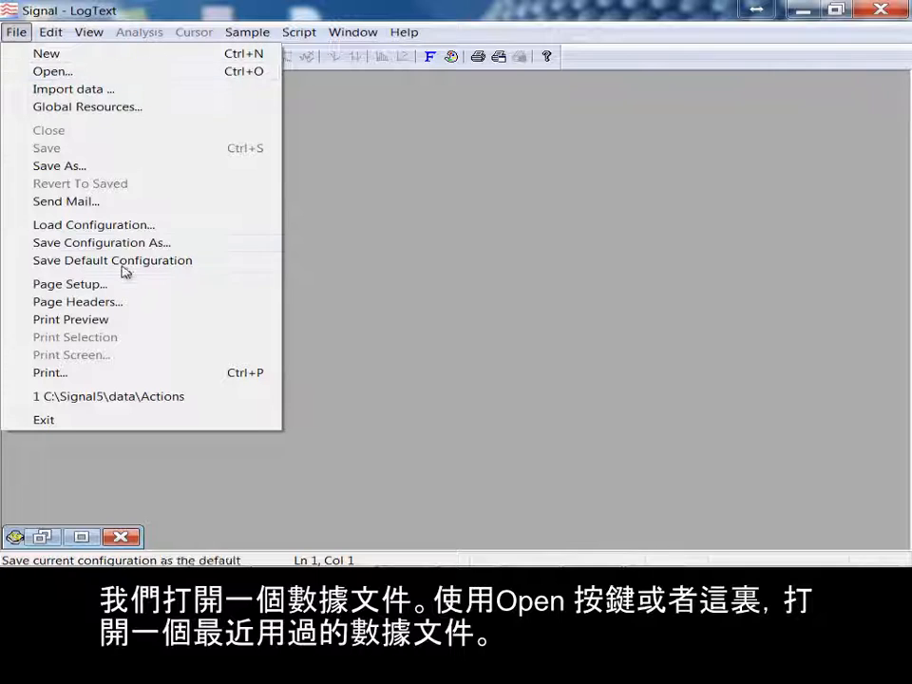
{"action": "left_click", "coordinate": [134, 397]}
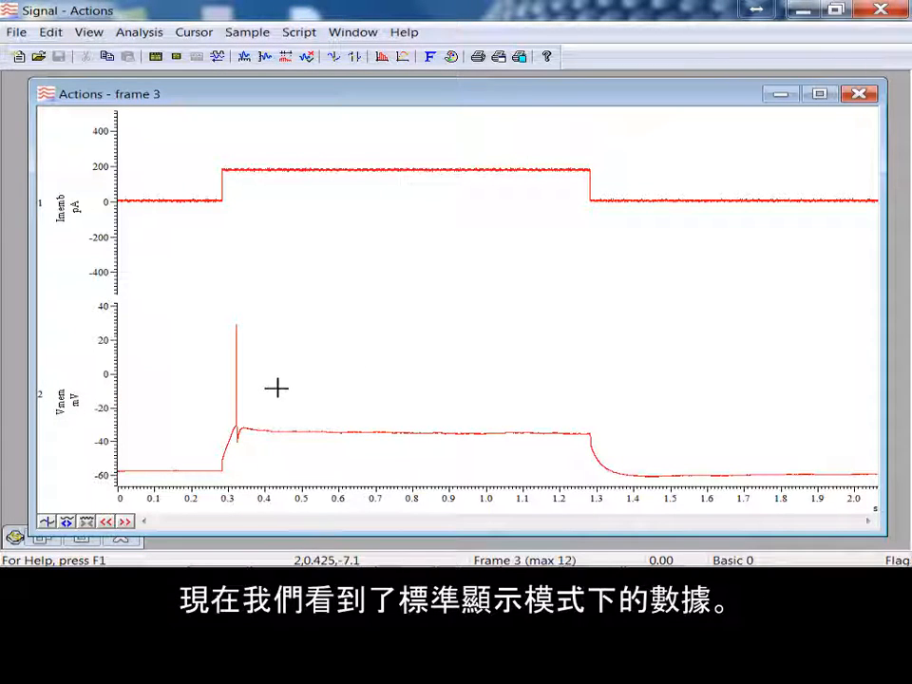
{"action": "mouse_move", "coordinate": [101, 475]}
{"action": "left_mouse_down"}
{"action": "mouse_move", "coordinate": [101, 448]}
{"action": "mouse_move", "coordinate": [102, 472]}
{"action": "left_mouse_up"}
{"action": "left_click_drag", "start_coordinate": [42, 404], "coordinate": [51, 221]}
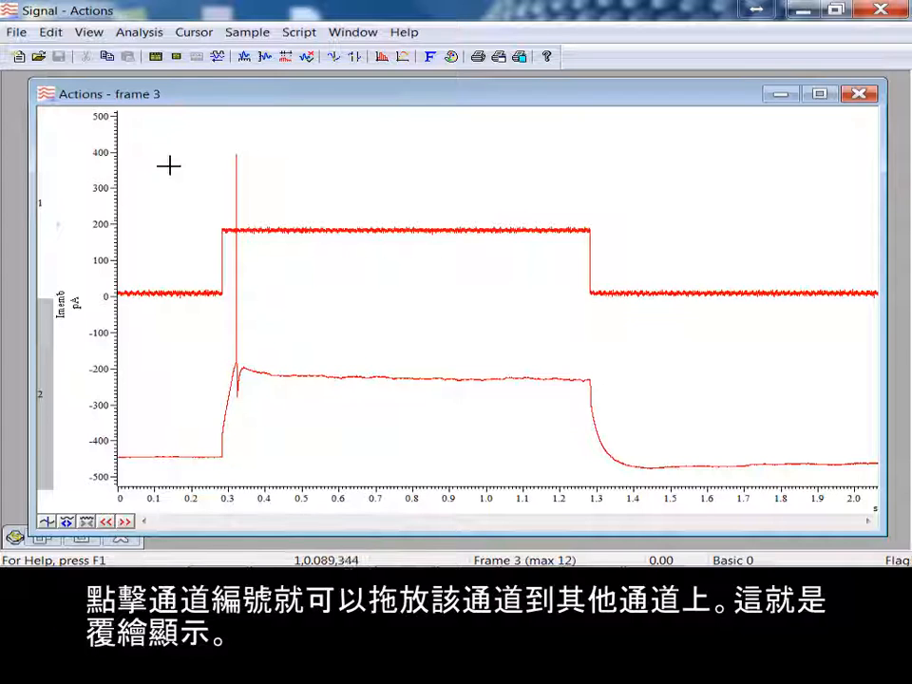
Step: Set the primary colour of channel 2 Vmem to dark green
{"action": "left_click", "coordinate": [451, 57]}
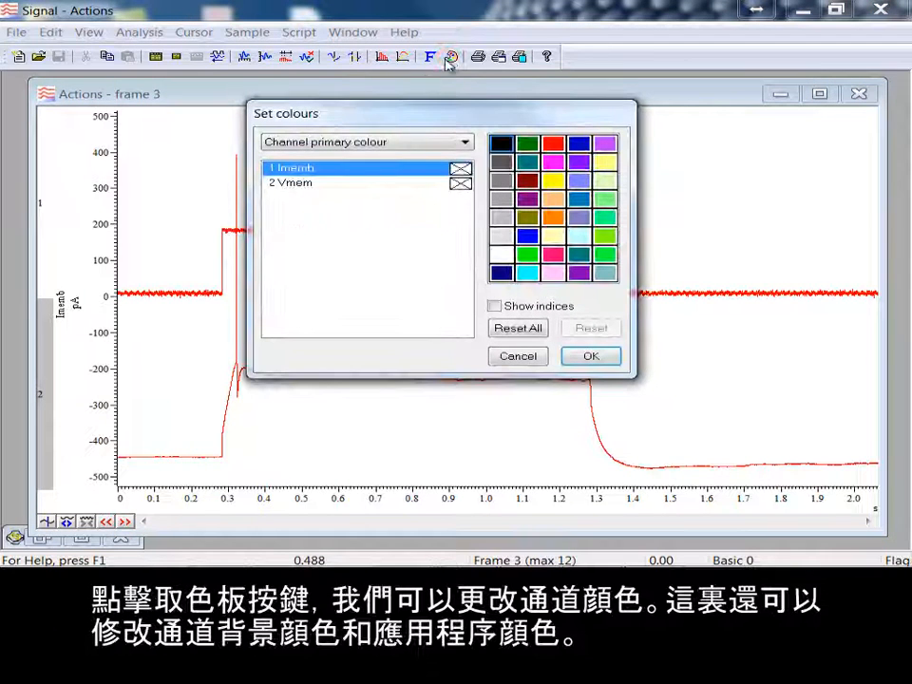
{"action": "left_click", "coordinate": [323, 184]}
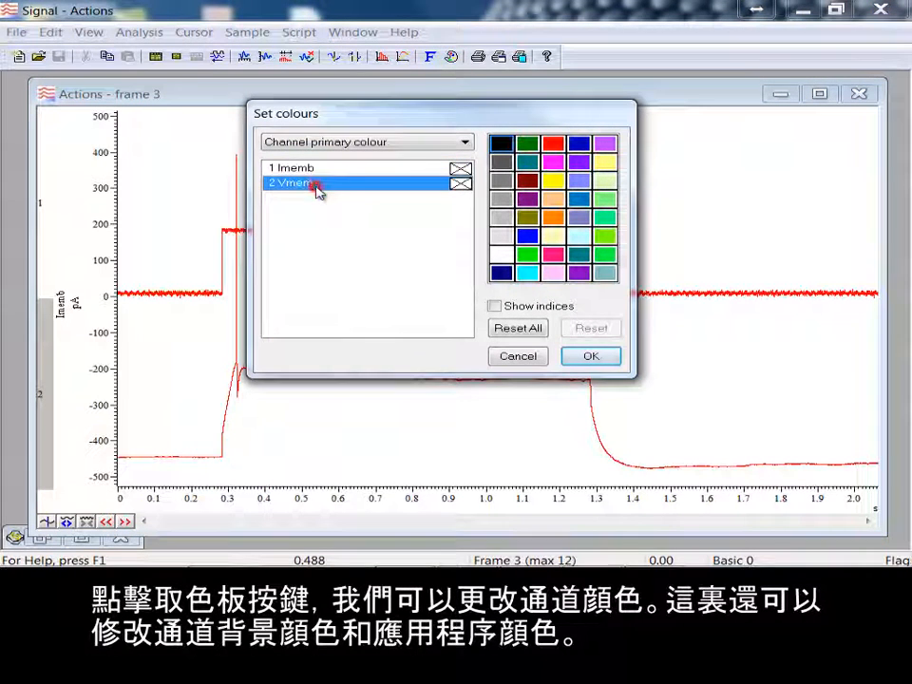
{"action": "left_click", "coordinate": [528, 145]}
{"action": "left_click", "coordinate": [590, 356]}
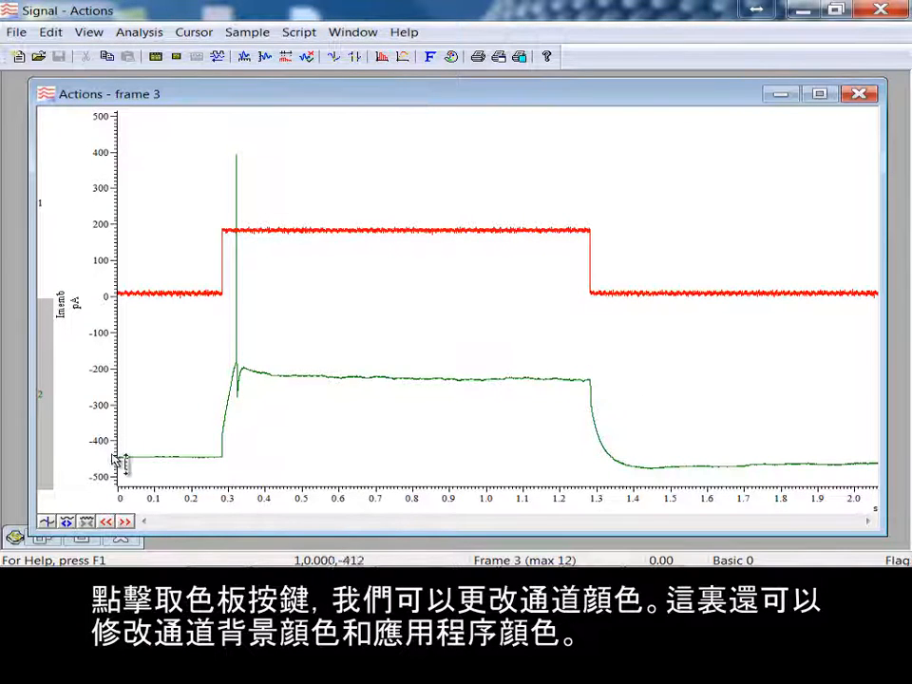
Step: Rescale the Y axis to about -534 to 504 pA and lock the axes of the overlaid channels
{"action": "mouse_move", "coordinate": [118, 462]}
{"action": "left_mouse_down"}
{"action": "mouse_move", "coordinate": [125, 452]}
{"action": "mouse_move", "coordinate": [116, 434]}
{"action": "mouse_move", "coordinate": [126, 458]}
{"action": "left_mouse_up"}
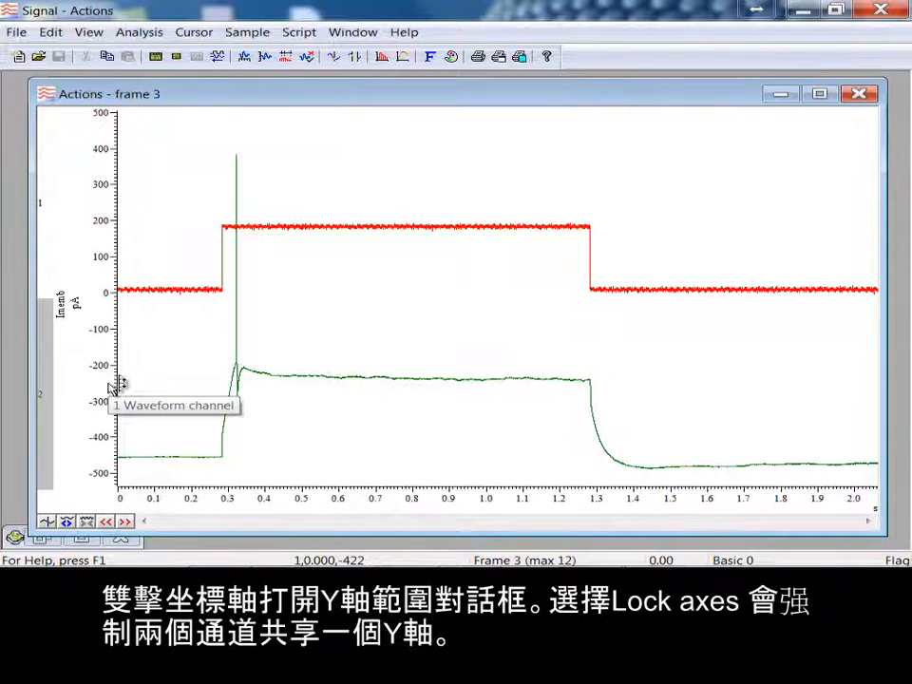
{"action": "double_click", "coordinate": [116, 384]}
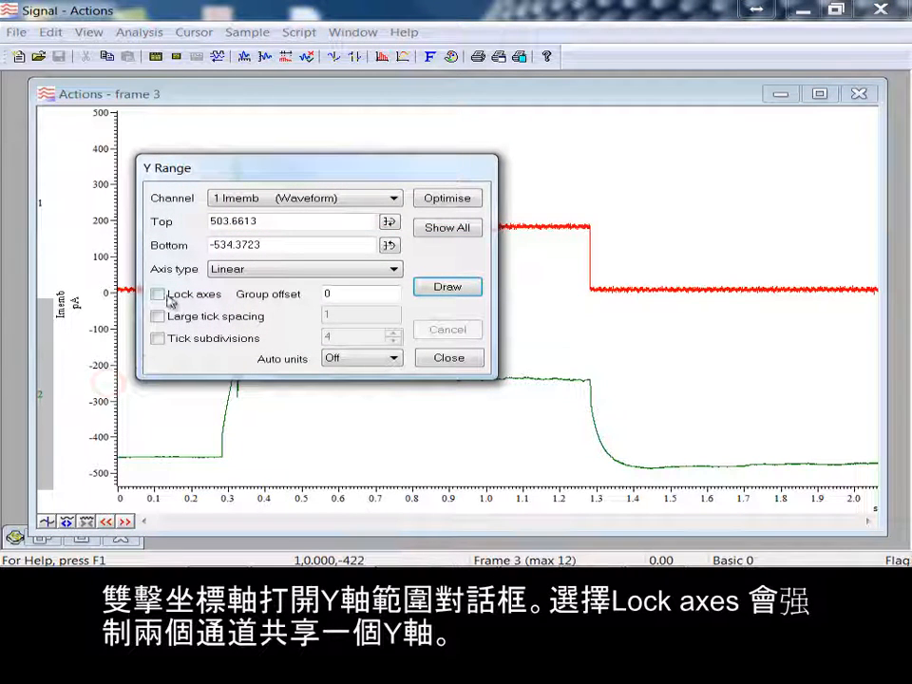
{"action": "left_click", "coordinate": [158, 294]}
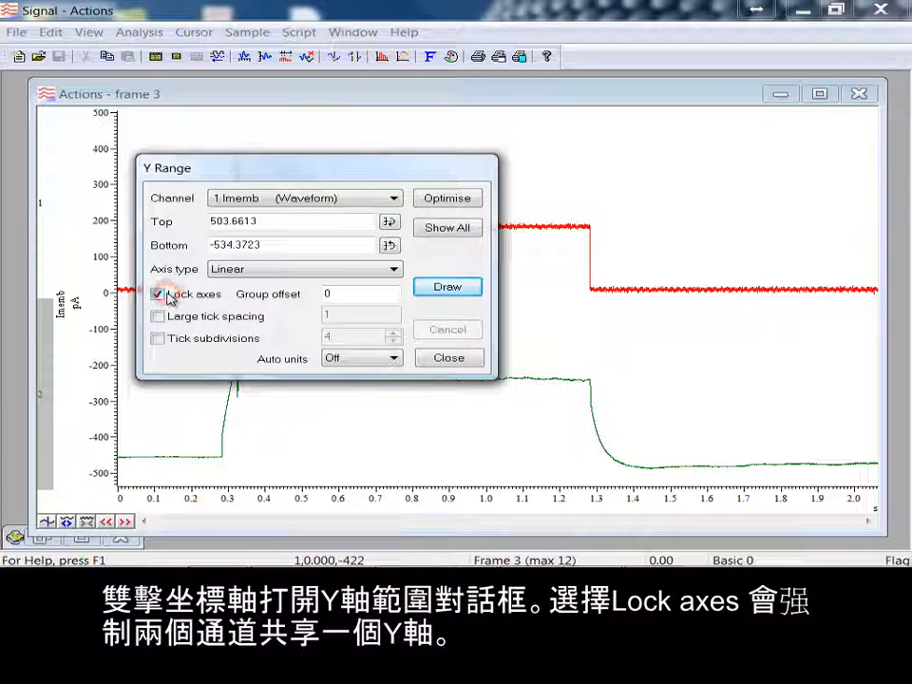
{"action": "left_click", "coordinate": [459, 287]}
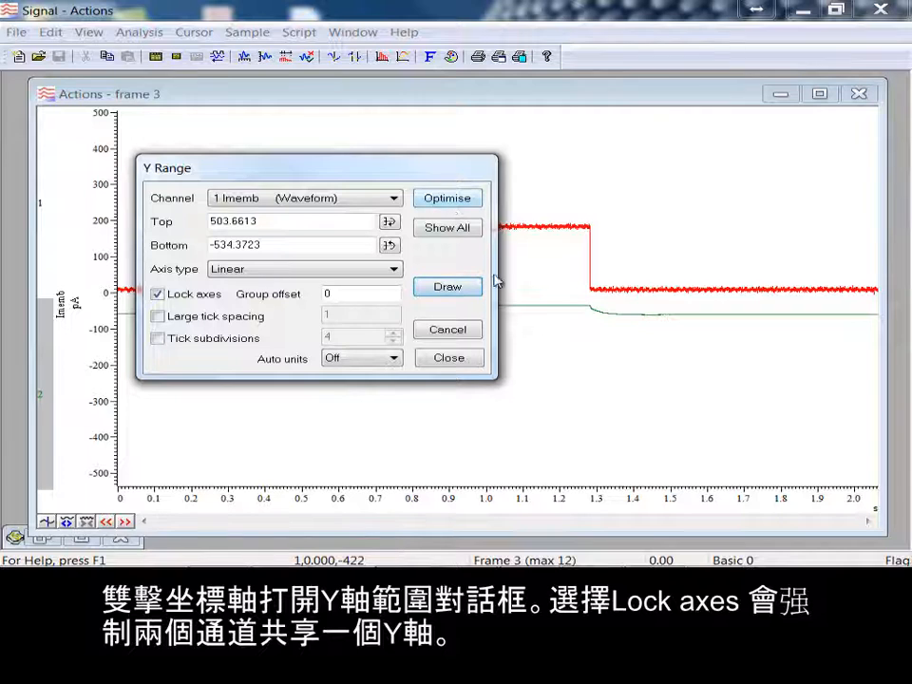
{"action": "left_click", "coordinate": [461, 361]}
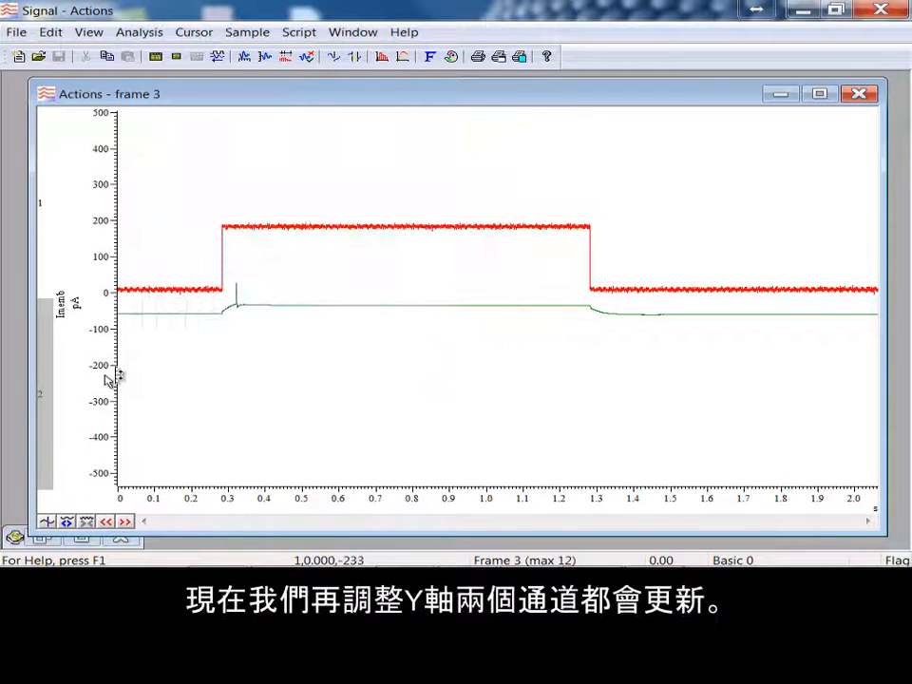
Step: Rescale the shared Y axis of the overlaid channels to about -130 to 200 pA
{"action": "mouse_move", "coordinate": [122, 376]}
{"action": "left_mouse_down"}
{"action": "mouse_move", "coordinate": [117, 414]}
{"action": "mouse_move", "coordinate": [114, 374]}
{"action": "mouse_move", "coordinate": [122, 408]}
{"action": "mouse_move", "coordinate": [116, 389]}
{"action": "left_mouse_up"}
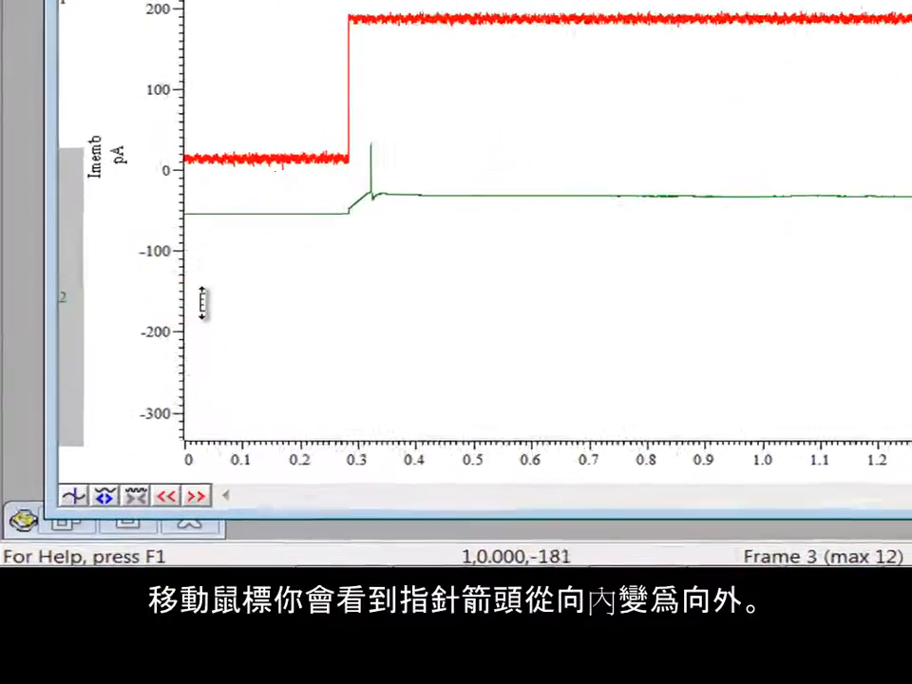
{"action": "mouse_move", "coordinate": [201, 302]}
{"action": "left_mouse_down"}
{"action": "mouse_move", "coordinate": [209, 196]}
{"action": "mouse_move", "coordinate": [204, 342]}
{"action": "left_mouse_up"}
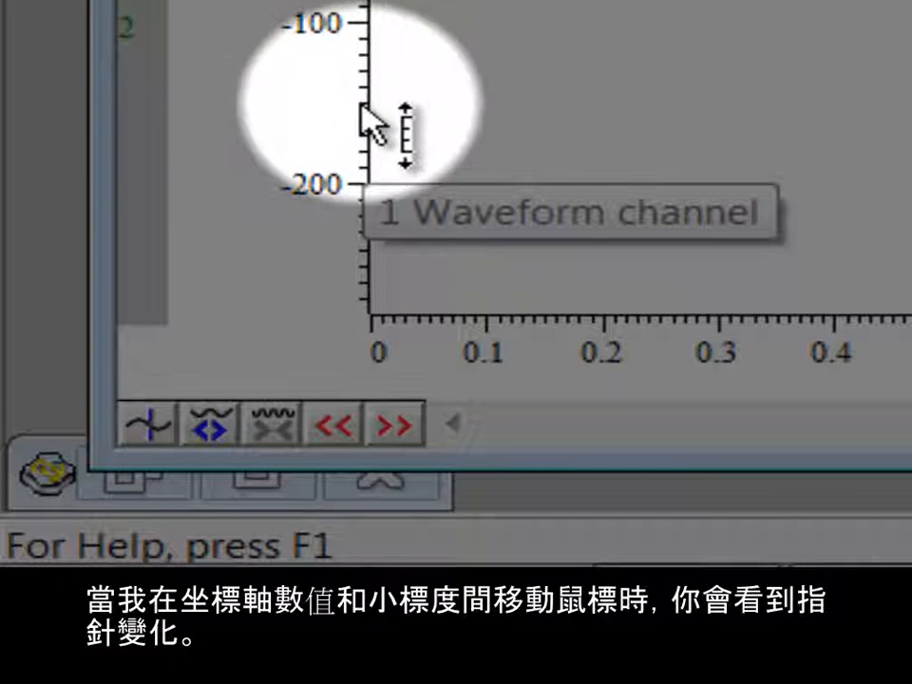
{"action": "mouse_move", "coordinate": [355, 106]}
{"action": "left_mouse_down"}
{"action": "mouse_move", "coordinate": [337, 81]}
{"action": "mouse_move", "coordinate": [332, 2]}
{"action": "mouse_move", "coordinate": [310, 264]}
{"action": "mouse_move", "coordinate": [271, 393]}
{"action": "left_mouse_up"}
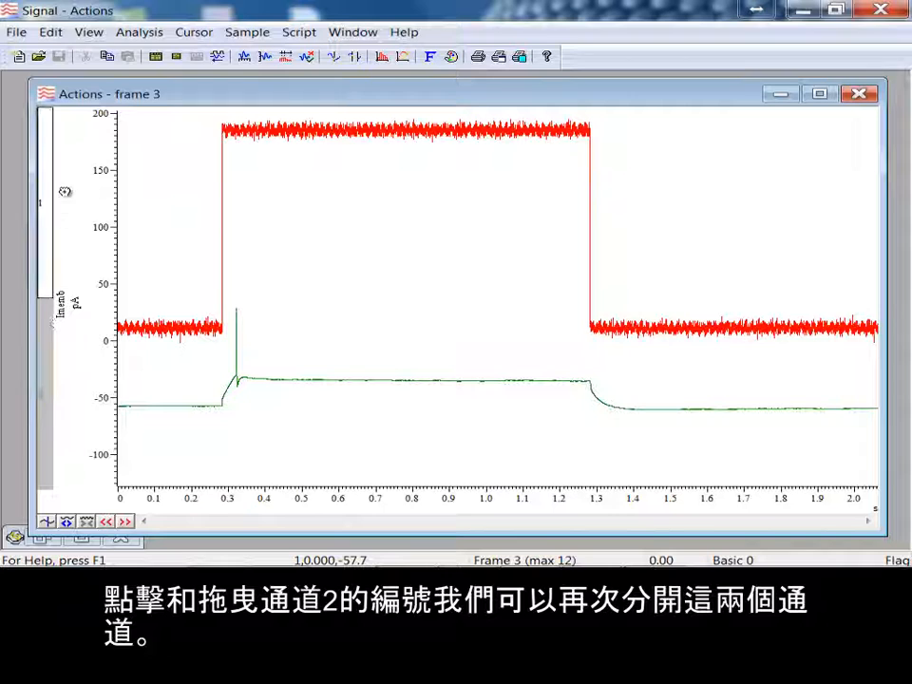
Step: Separate channel 2 from the overlay by placing it above channel 1, and show only channel 2
{"action": "left_click_drag", "start_coordinate": [52, 125], "coordinate": [56, 123]}
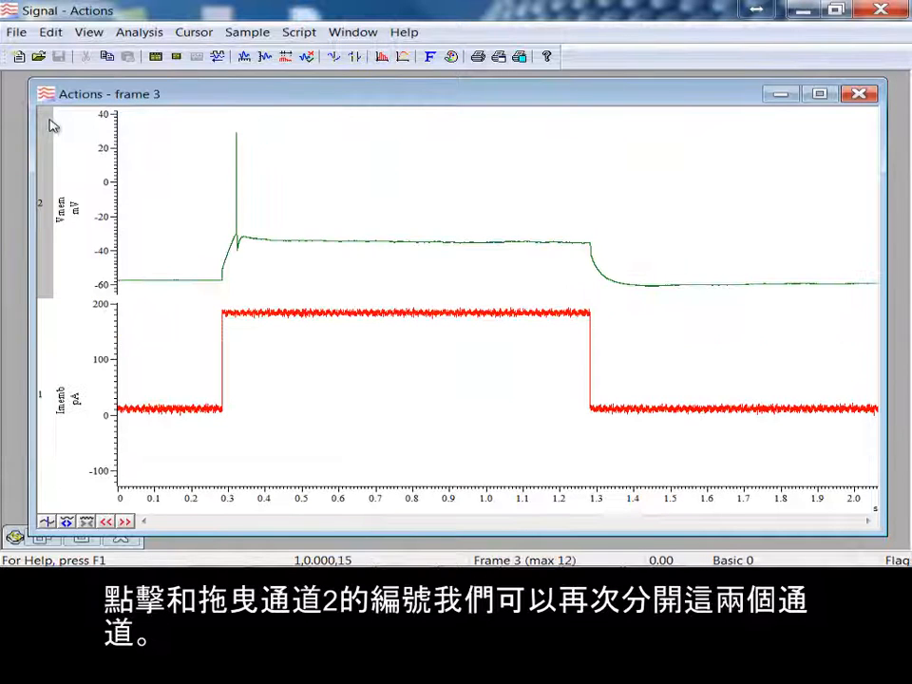
{"action": "double_click", "coordinate": [323, 247]}
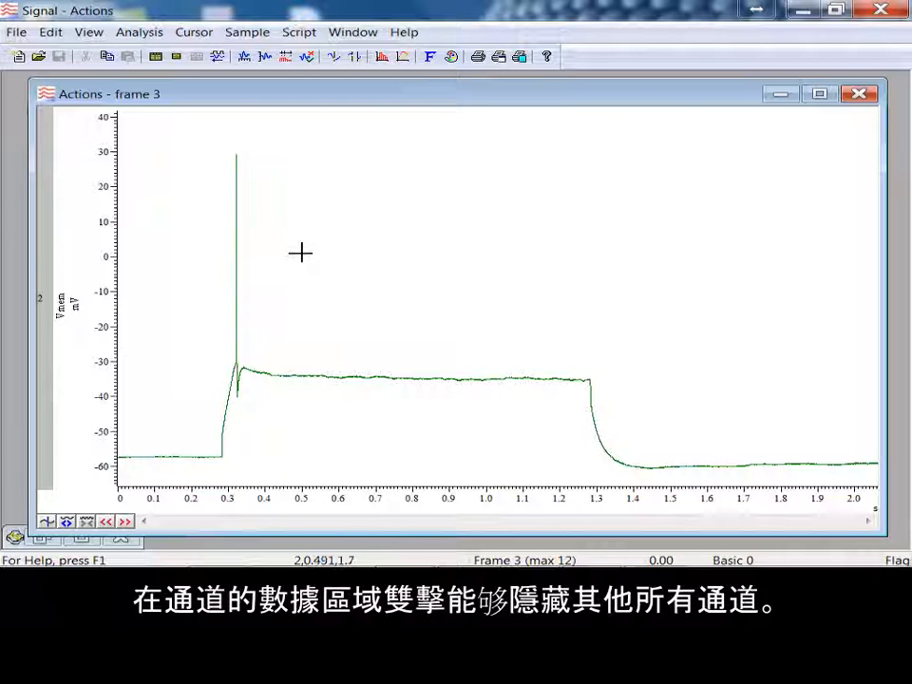
Step: Turn on frame overdrawing and keep the frame subset at All frames in the overdraw settings
{"action": "left_click", "coordinate": [87, 32]}
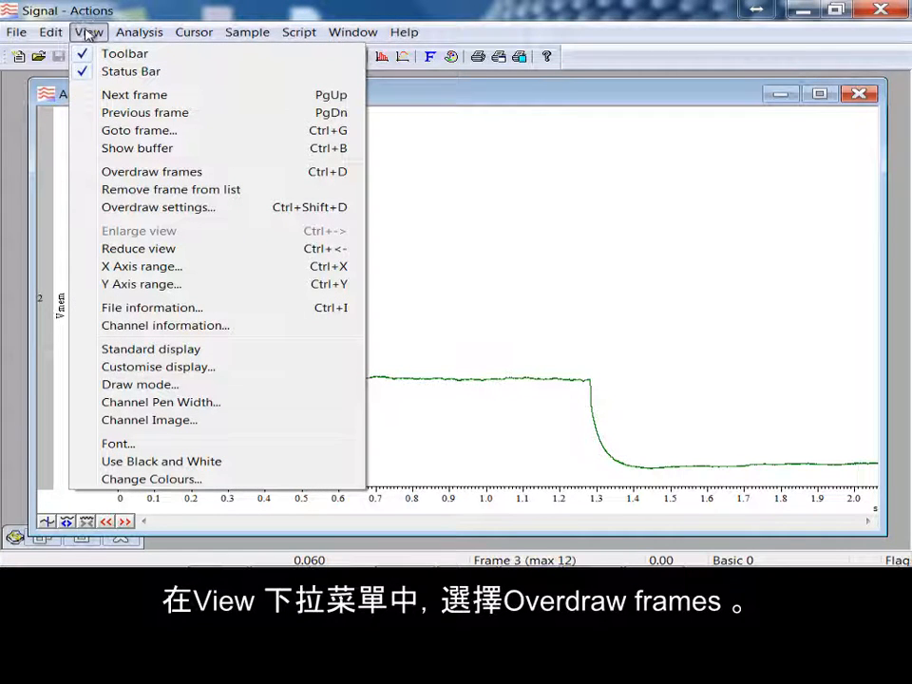
{"action": "left_click", "coordinate": [152, 171]}
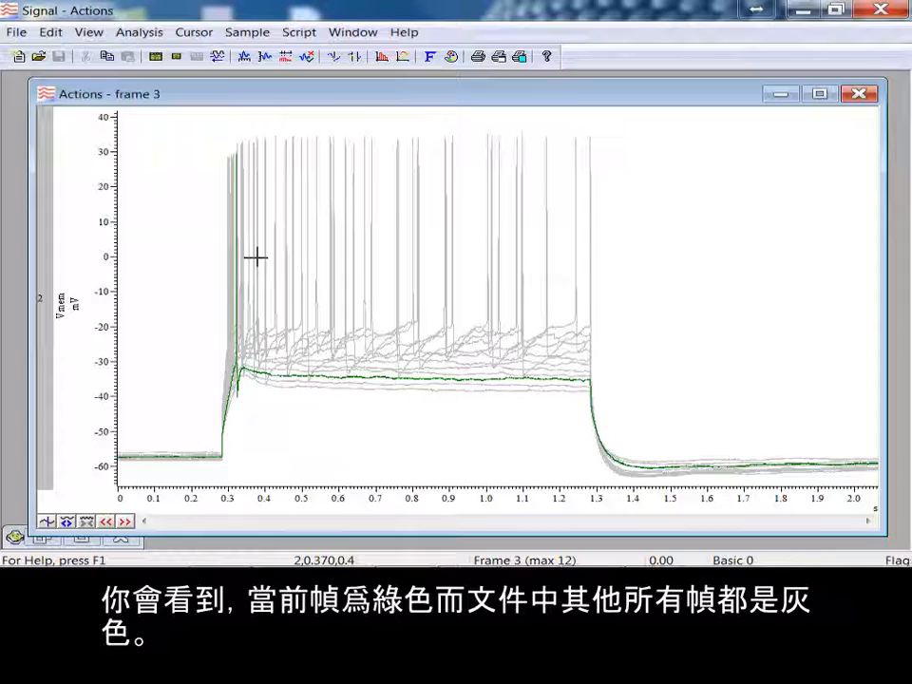
{"action": "left_click", "coordinate": [91, 33]}
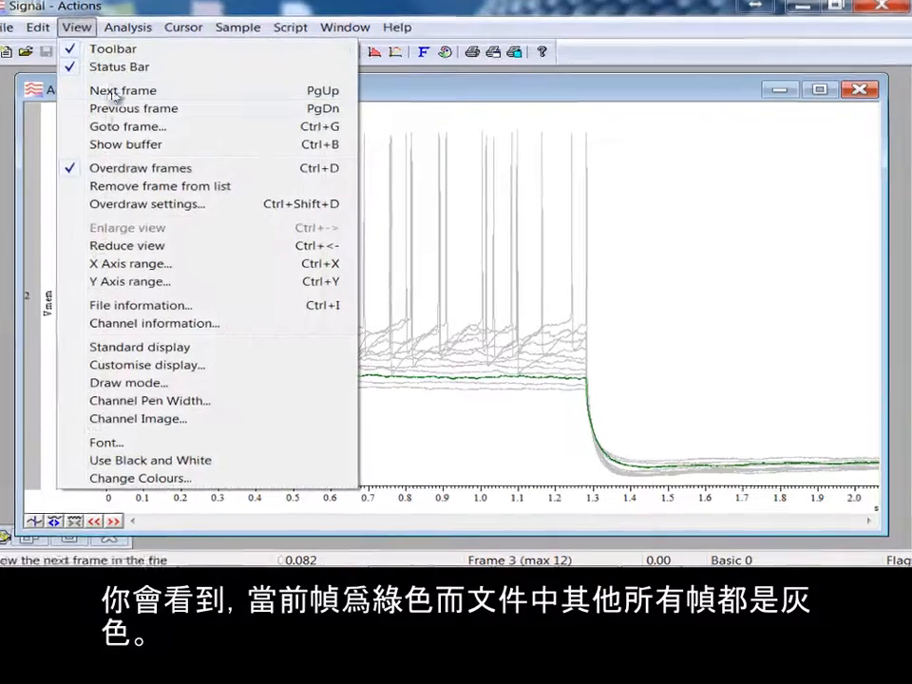
{"action": "left_click", "coordinate": [63, 188]}
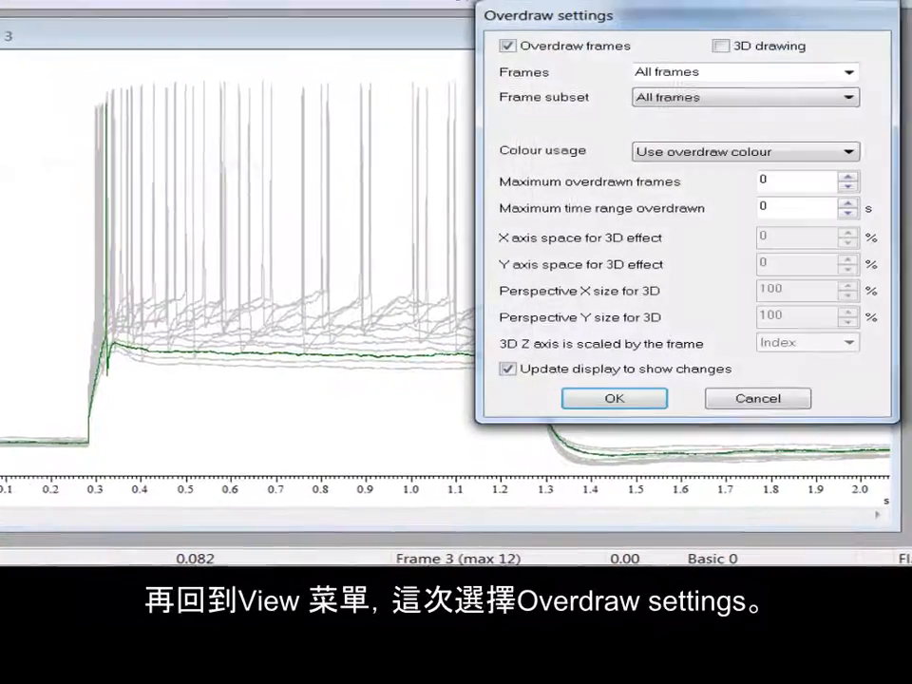
{"action": "left_click", "coordinate": [849, 93]}
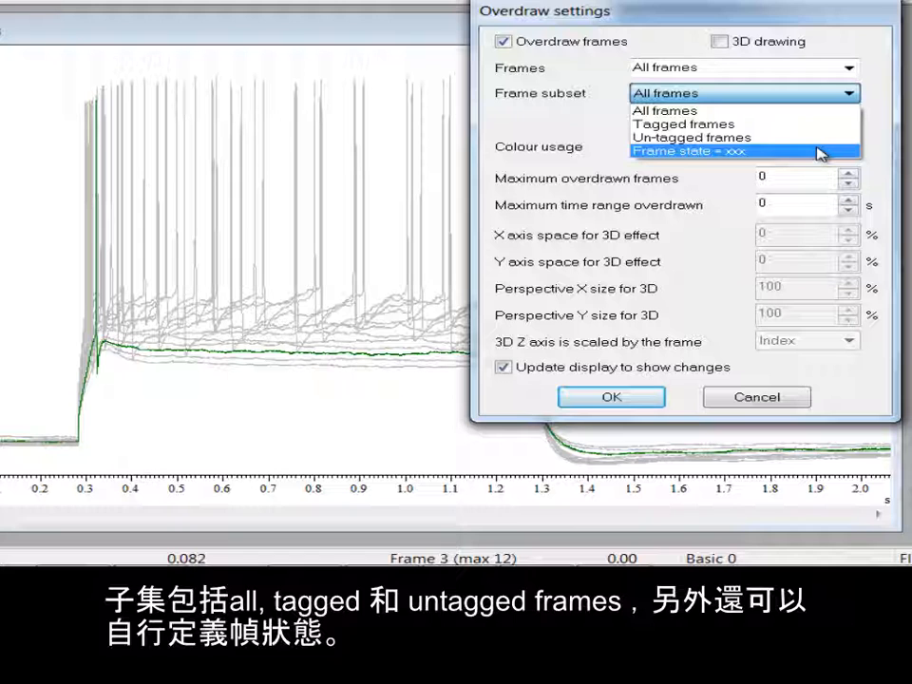
{"action": "left_click", "coordinate": [794, 112]}
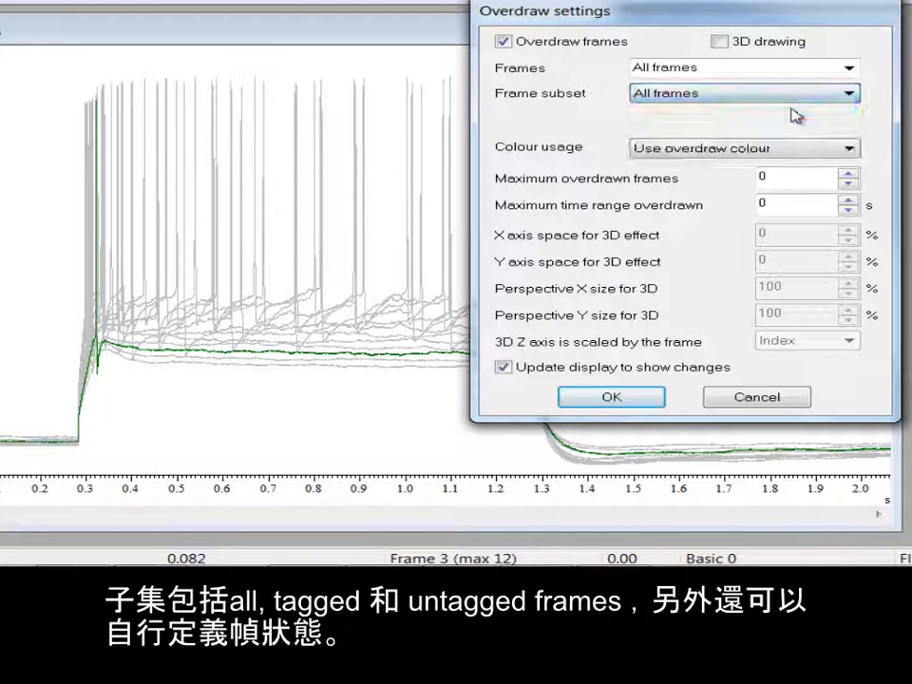
Step: Try colour cycling, half intensity, no colour variation and fade to background for the overdrawn frames, and return to Use overdraw colour
{"action": "left_click", "coordinate": [781, 149]}
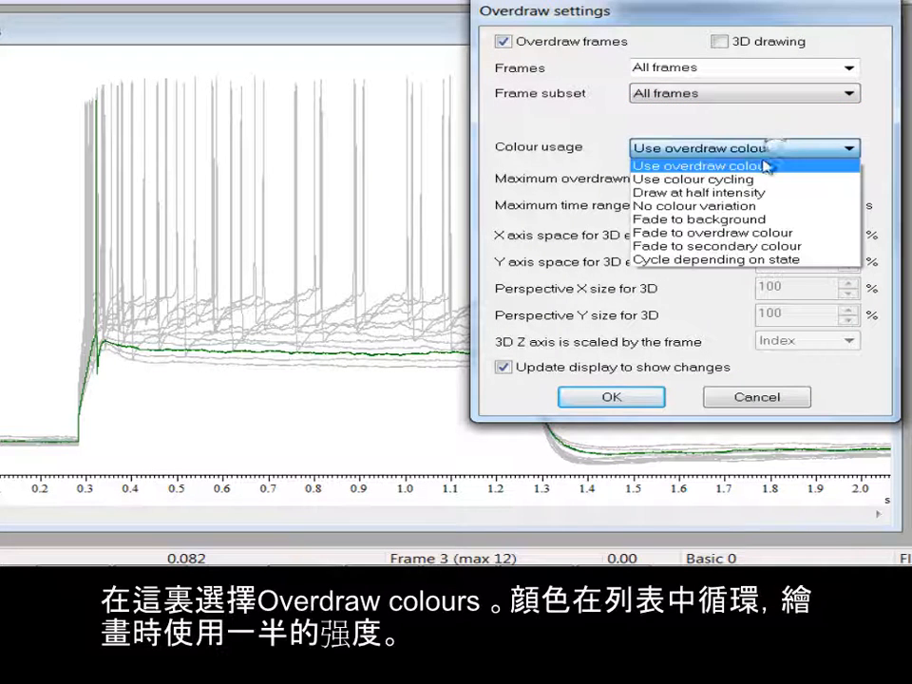
{"action": "left_click", "coordinate": [760, 181]}
{"action": "left_click", "coordinate": [757, 150]}
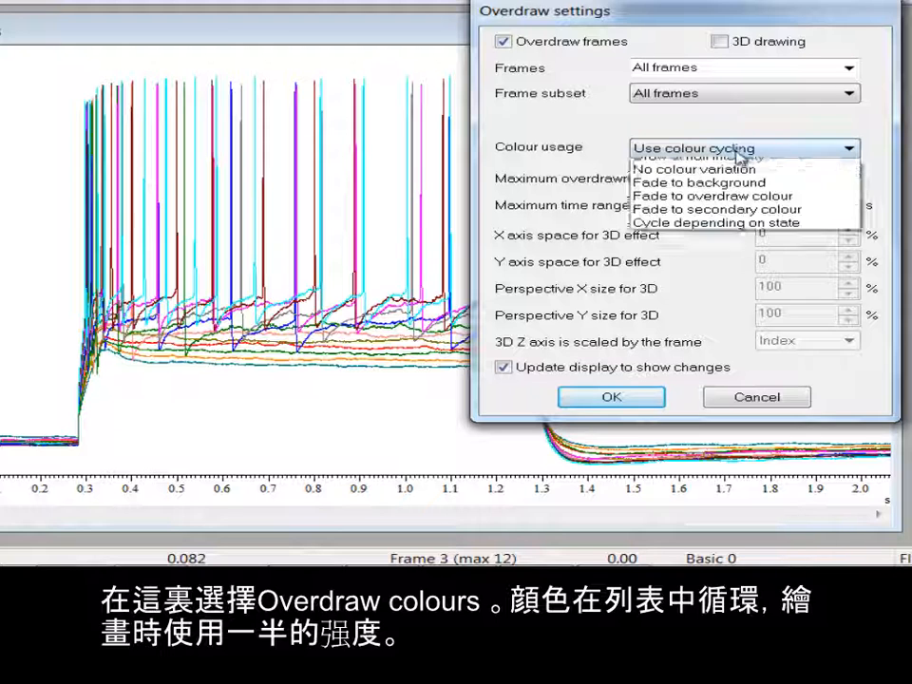
{"action": "left_click", "coordinate": [746, 194]}
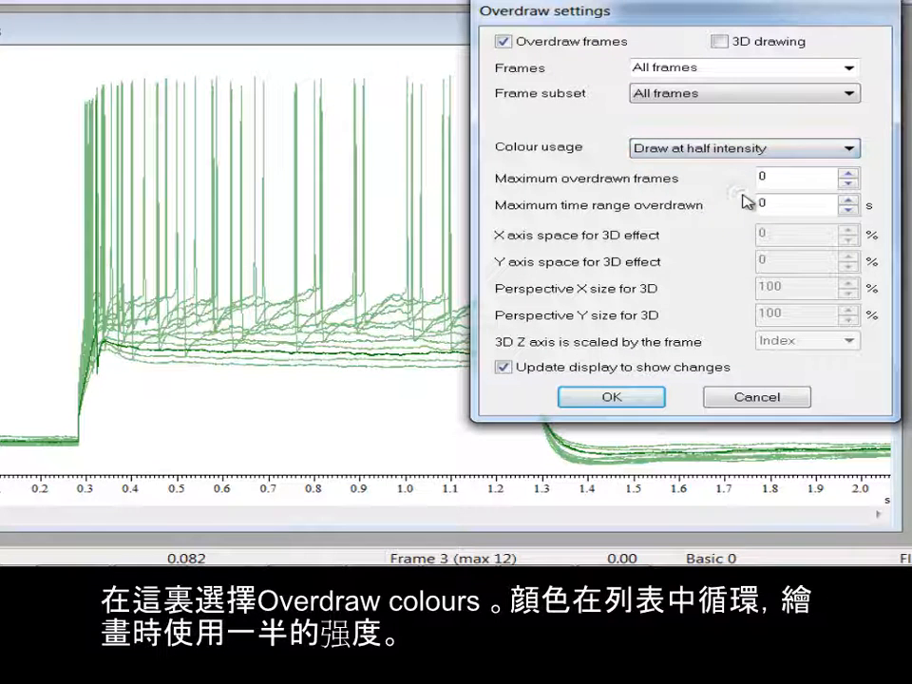
{"action": "left_click", "coordinate": [727, 149]}
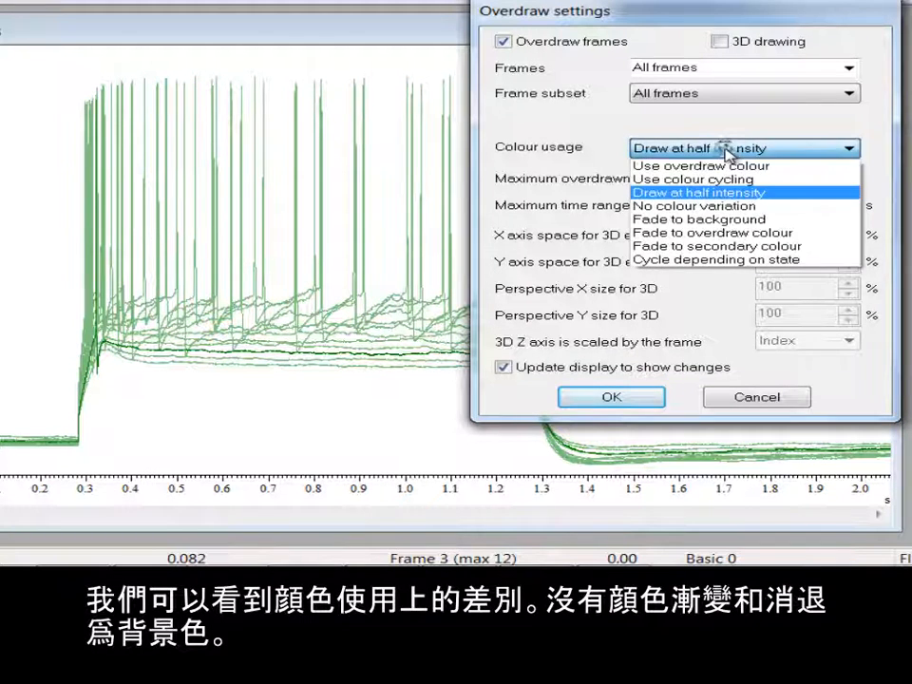
{"action": "left_click", "coordinate": [733, 208]}
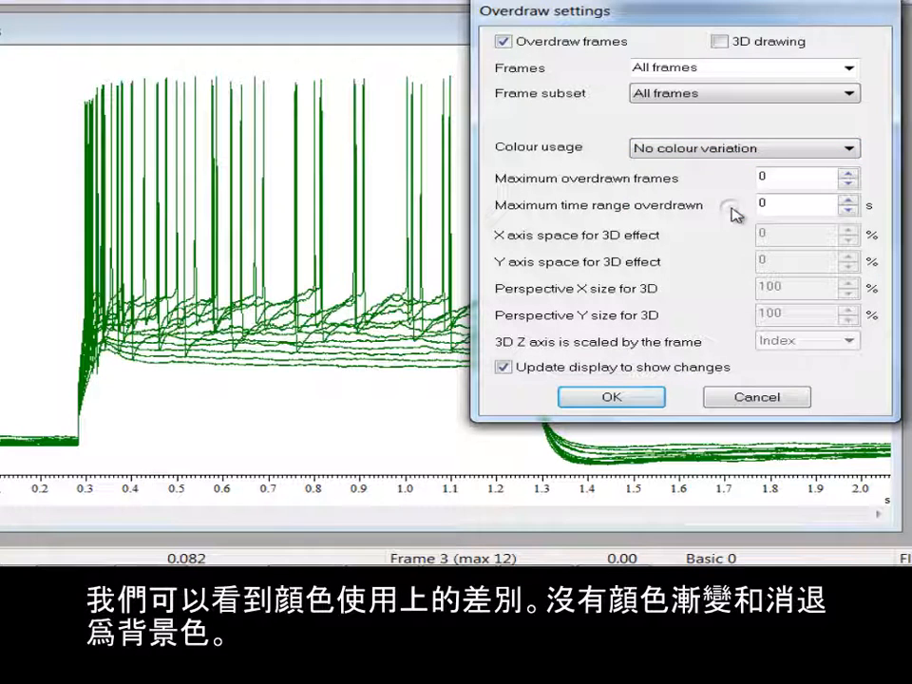
{"action": "left_click", "coordinate": [717, 150]}
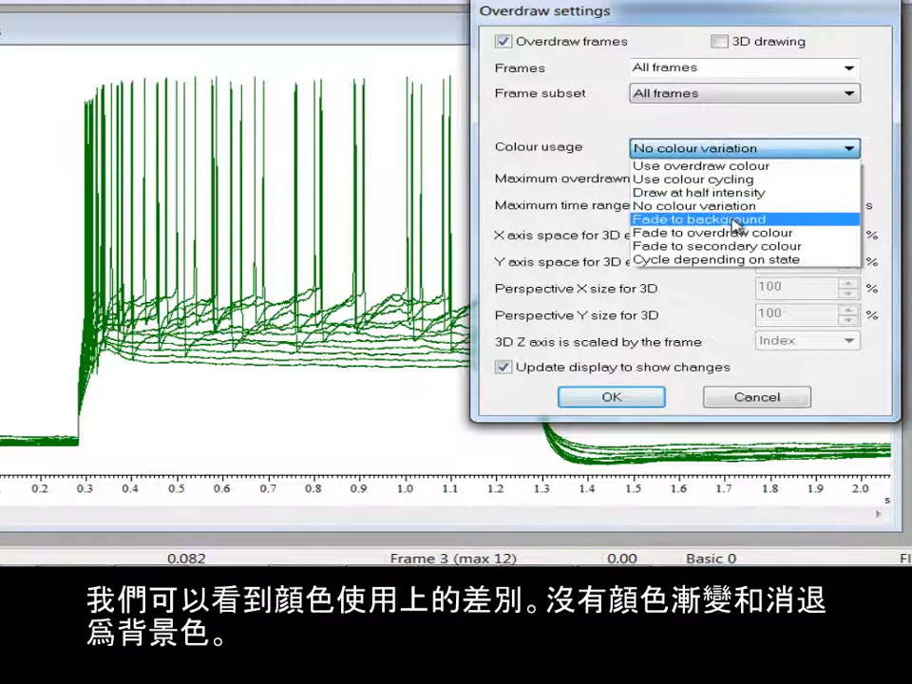
{"action": "left_click", "coordinate": [735, 220]}
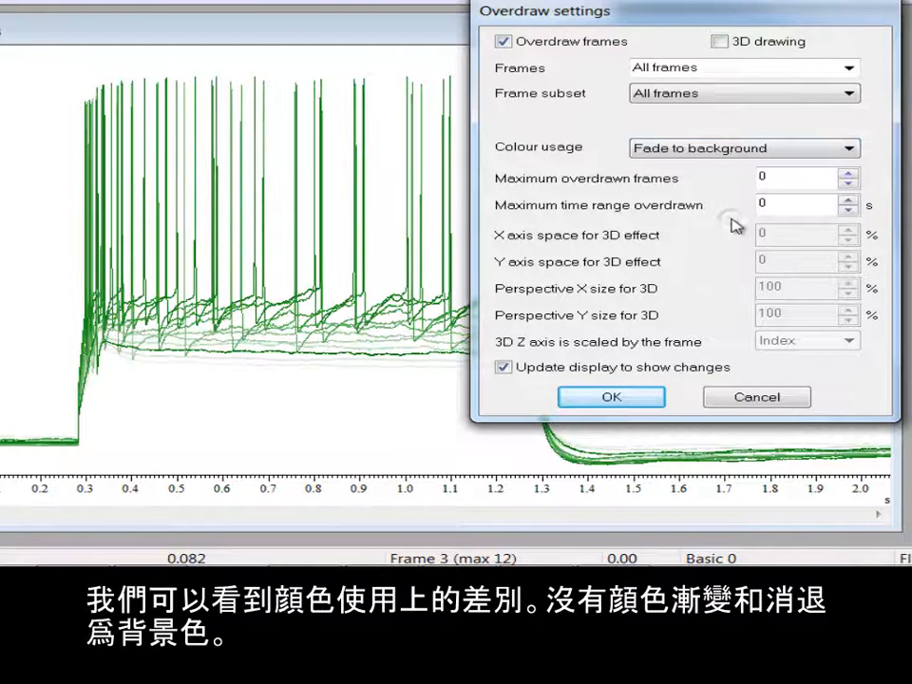
{"action": "left_click", "coordinate": [754, 152]}
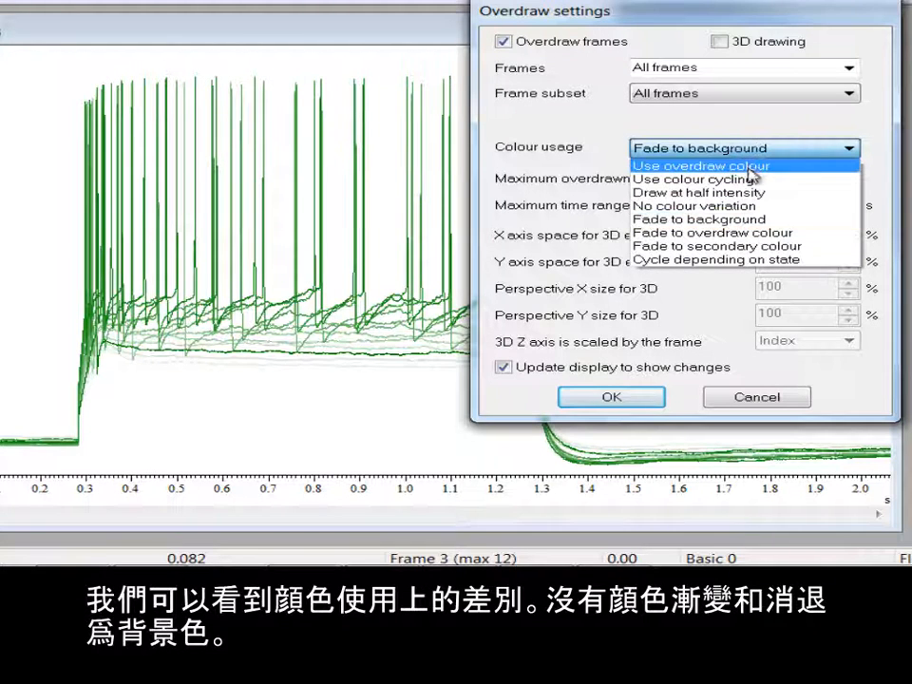
{"action": "left_click", "coordinate": [743, 169]}
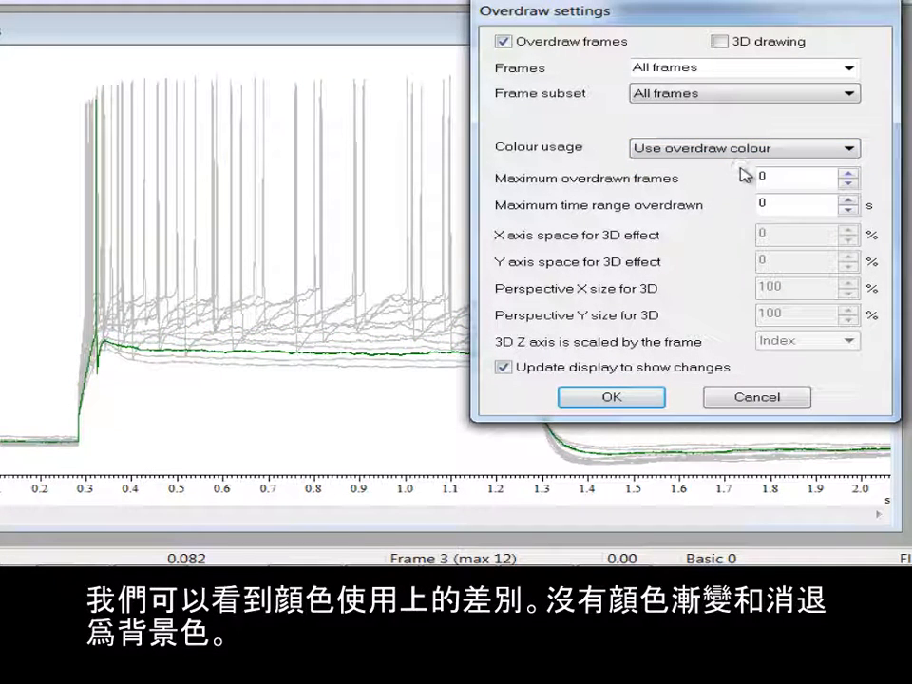
Step: Limit the overdrawn frame subset to Tagged frames and tag frame 3
{"action": "left_click", "coordinate": [744, 94]}
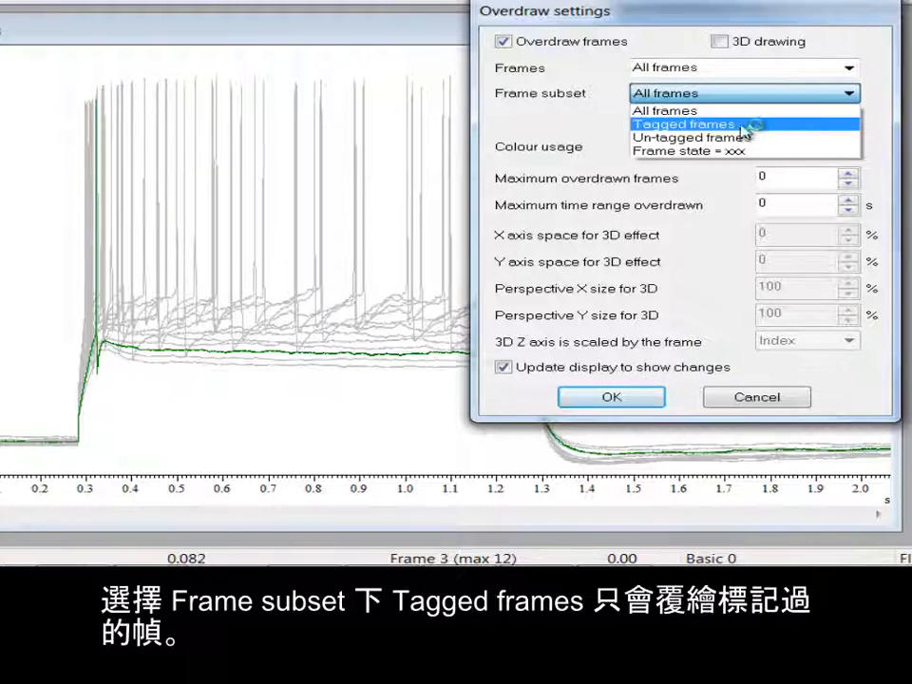
{"action": "left_click", "coordinate": [747, 124]}
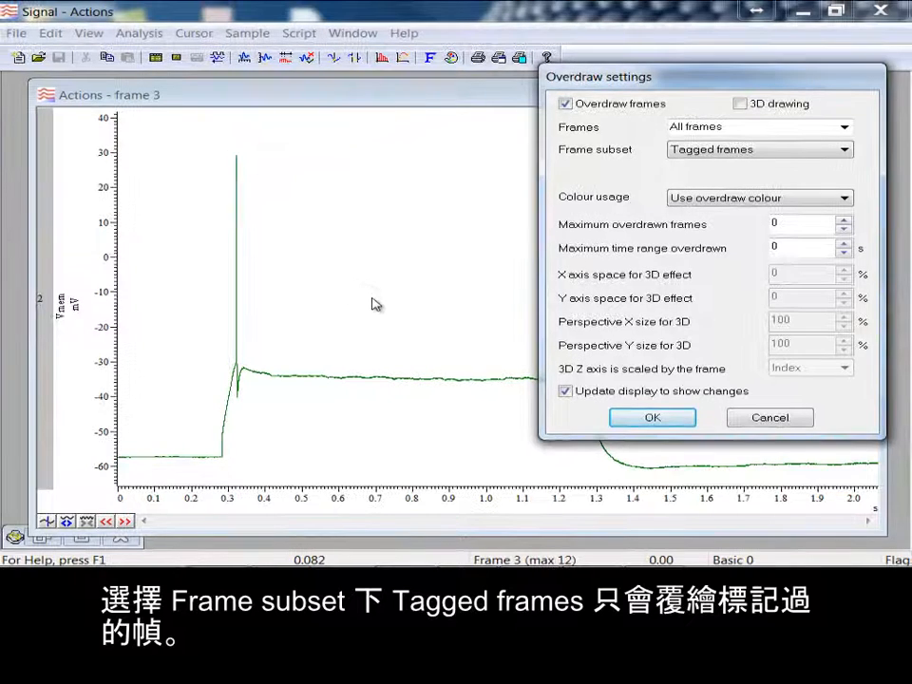
{"action": "left_click", "coordinate": [768, 422]}
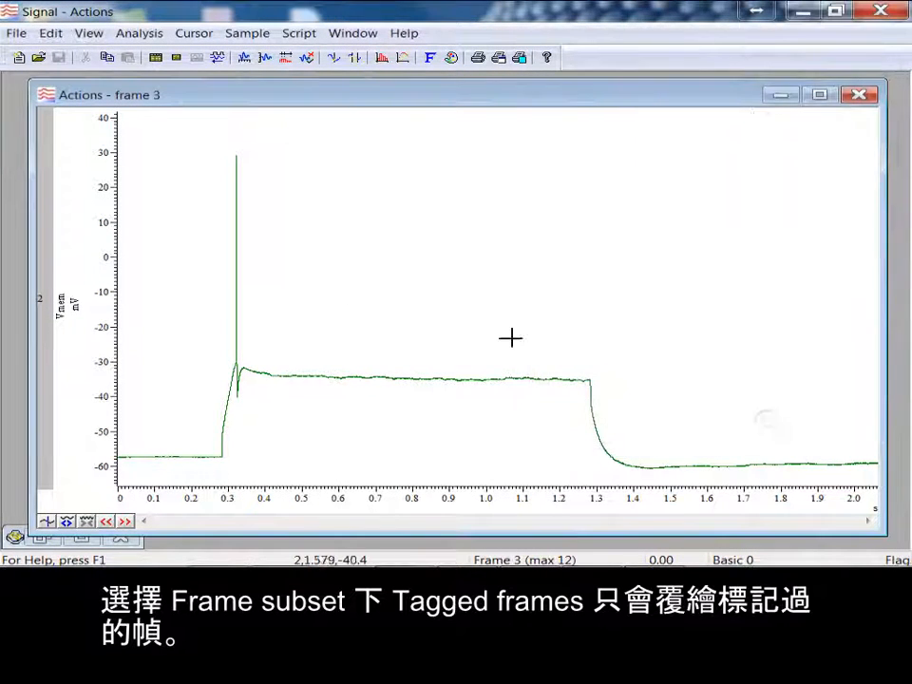
{"action": "key", "text": "ctrl+t"}
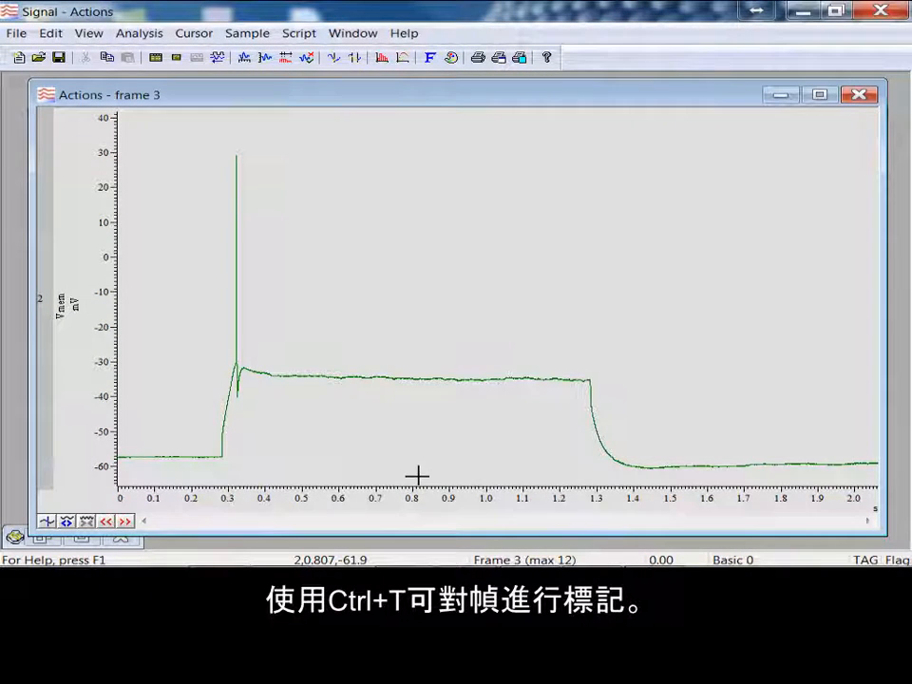
Step: Step through the frames, tag frames 5 and 8 so they join the overdrawn set, and advance to frame 9
{"action": "left_click", "coordinate": [125, 521]}
{"action": "left_click", "coordinate": [126, 522]}
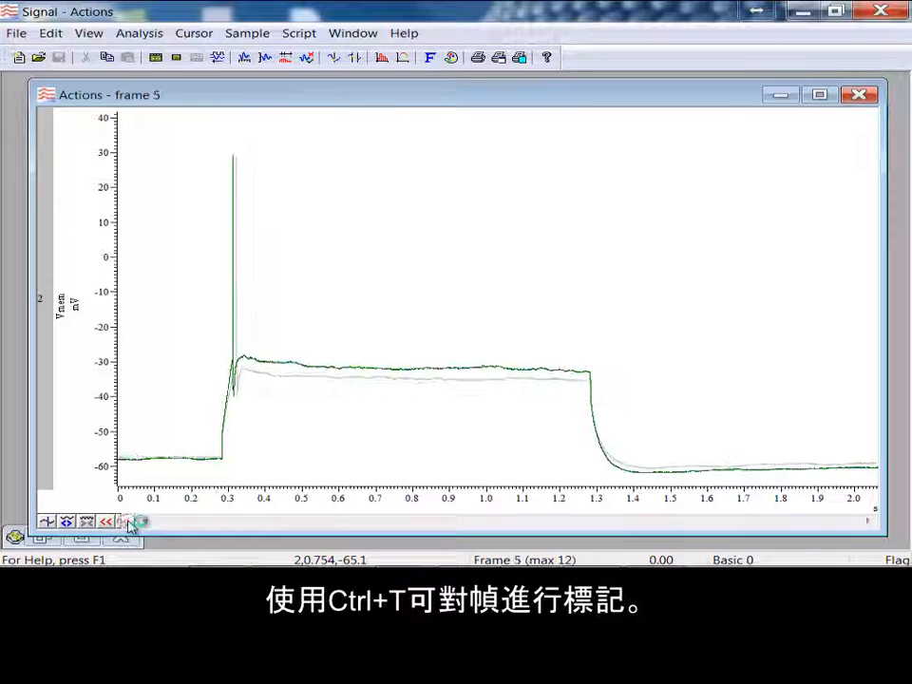
{"action": "key", "text": "ctrl+t"}
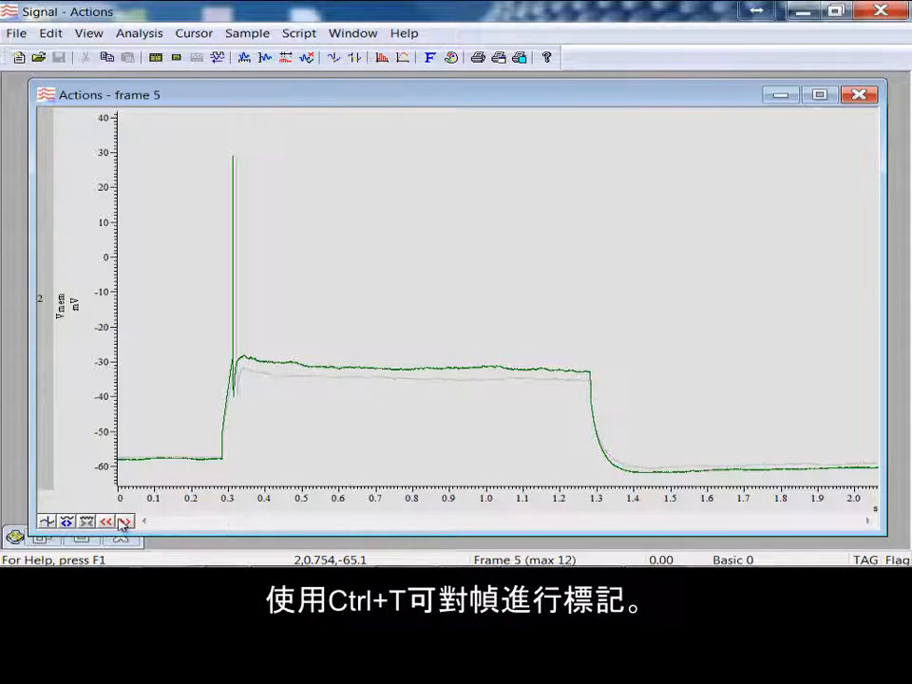
{"action": "left_click", "coordinate": [123, 522]}
{"action": "left_click", "coordinate": [124, 522]}
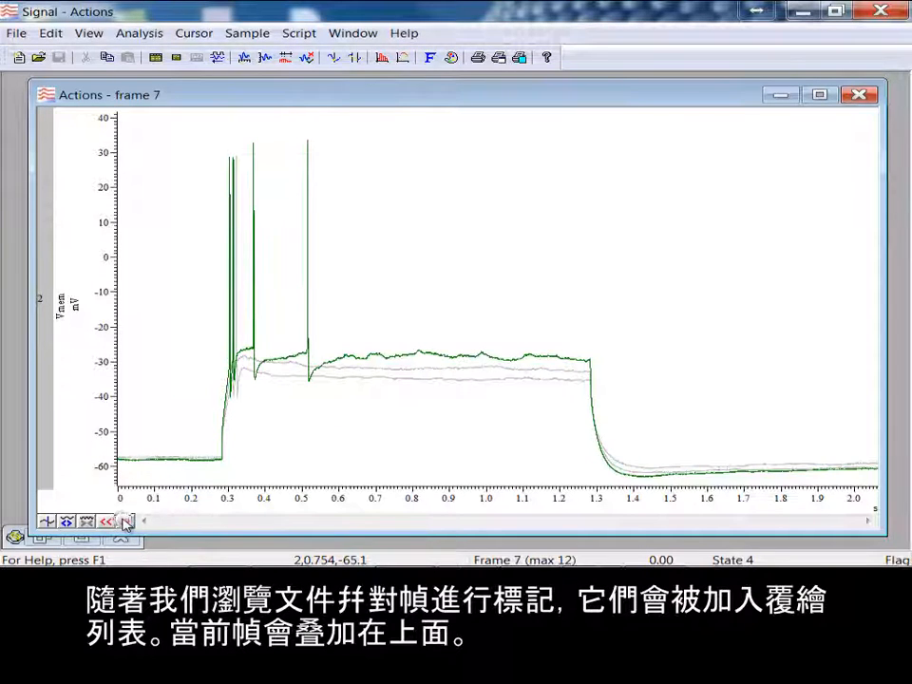
{"action": "left_click", "coordinate": [126, 522]}
{"action": "key", "text": "ctrl+t"}
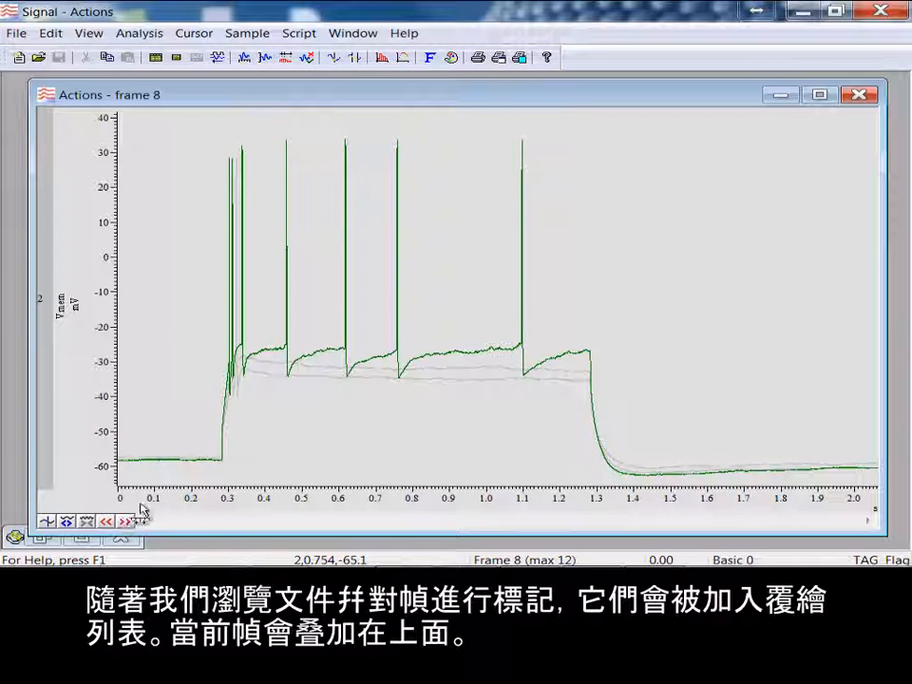
{"action": "left_click", "coordinate": [124, 522]}
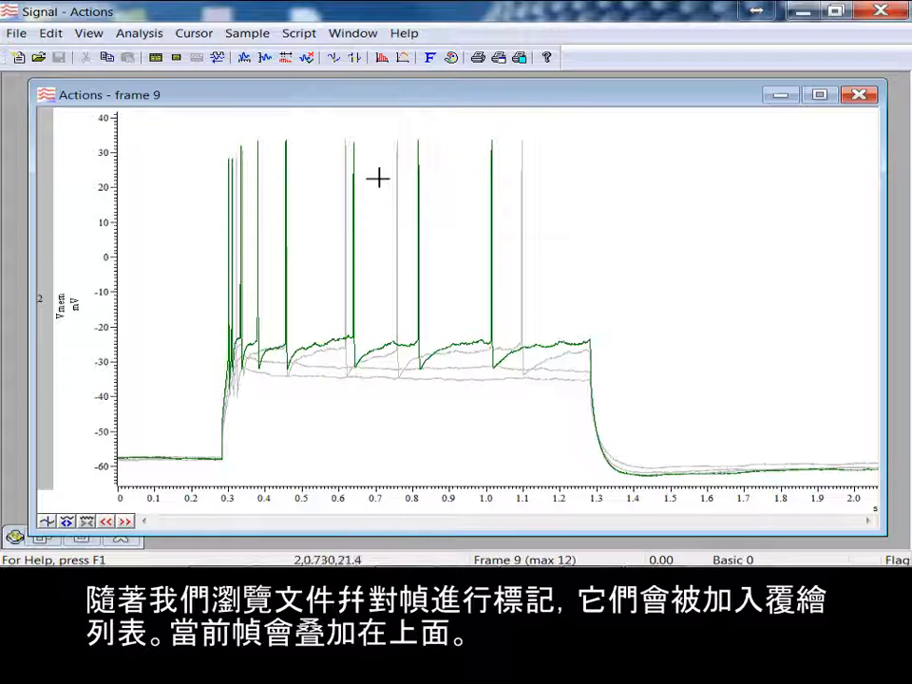
Step: Change the overdrawn frame subset to Un-tagged frames in the overdraw settings
{"action": "right_click", "coordinate": [215, 142]}
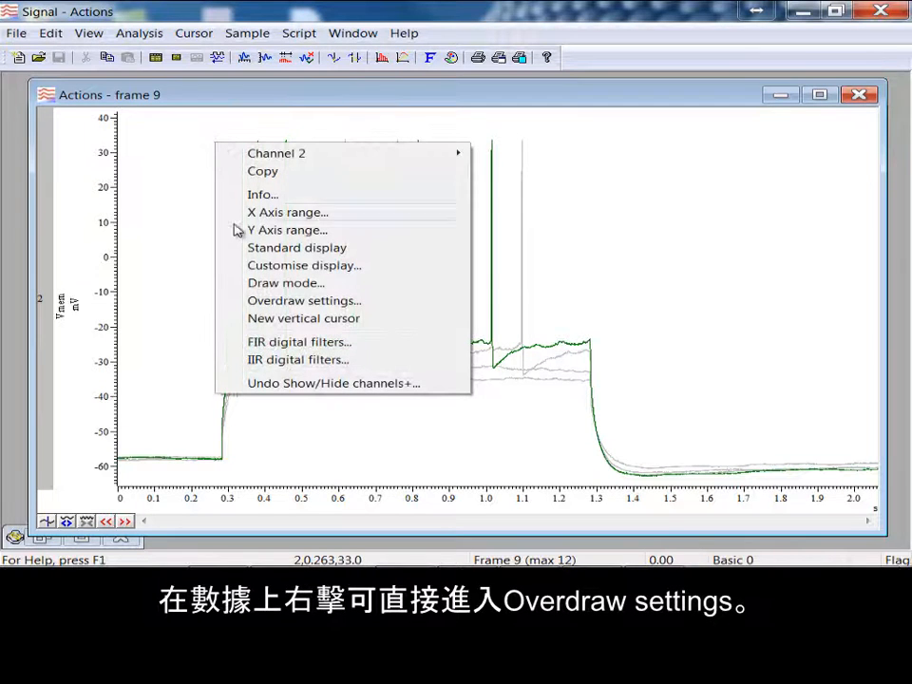
{"action": "left_click", "coordinate": [409, 310]}
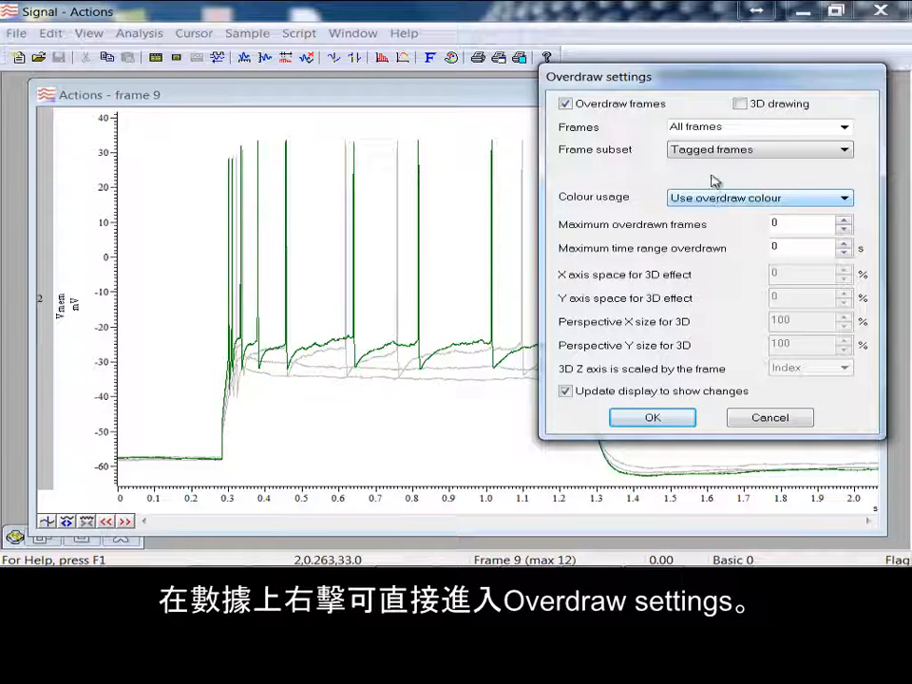
{"action": "left_click", "coordinate": [712, 152]}
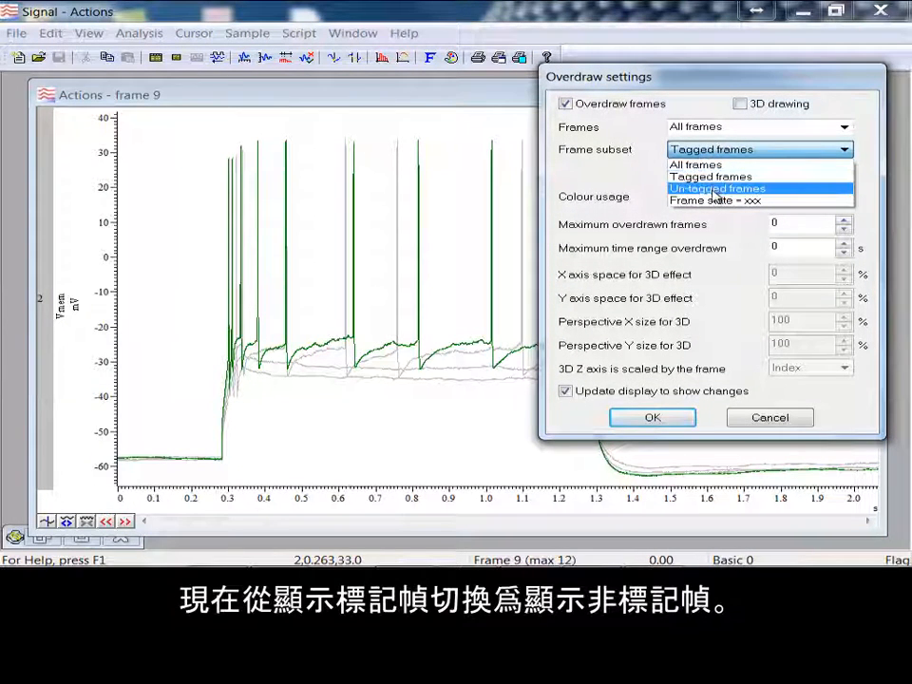
{"action": "left_click", "coordinate": [714, 188]}
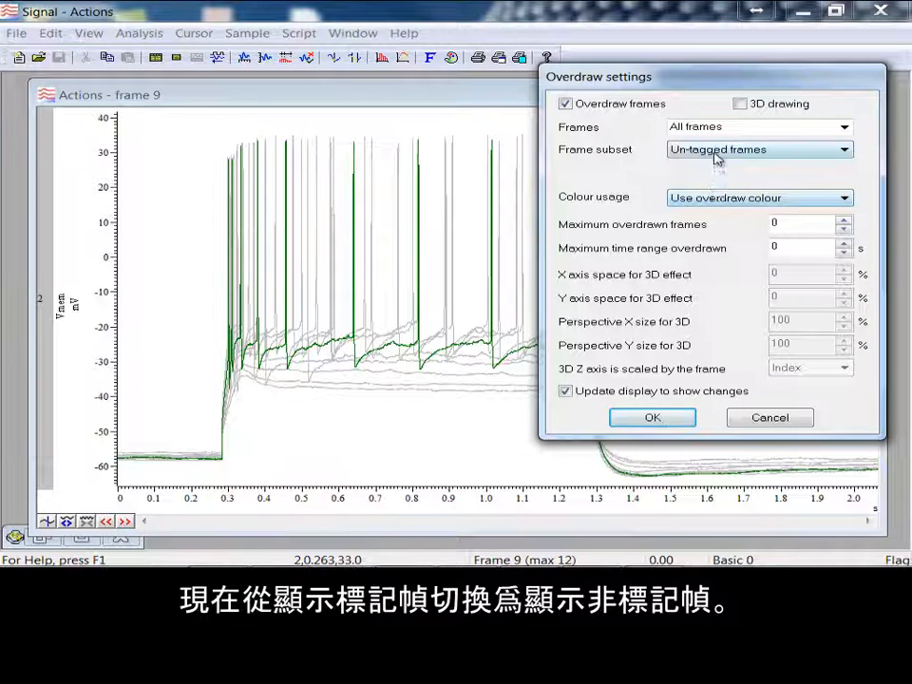
Step: Limit the overdrawn frames to those with frame state 4 and apply the overdraw settings
{"action": "left_click", "coordinate": [715, 155]}
{"action": "left_click", "coordinate": [723, 199]}
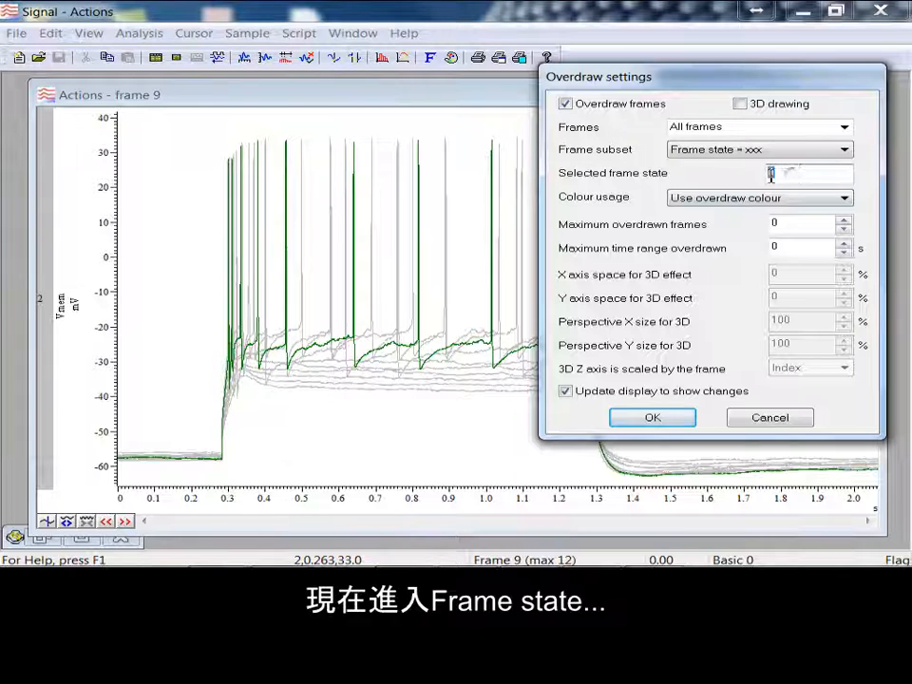
{"action": "type", "text": "4"}
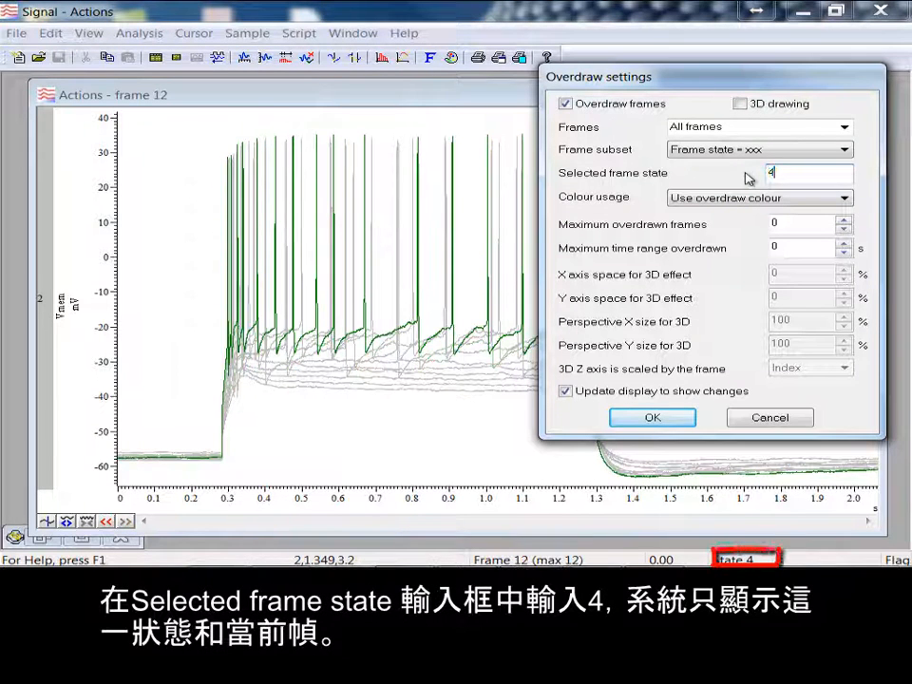
{"action": "left_click", "coordinate": [652, 417]}
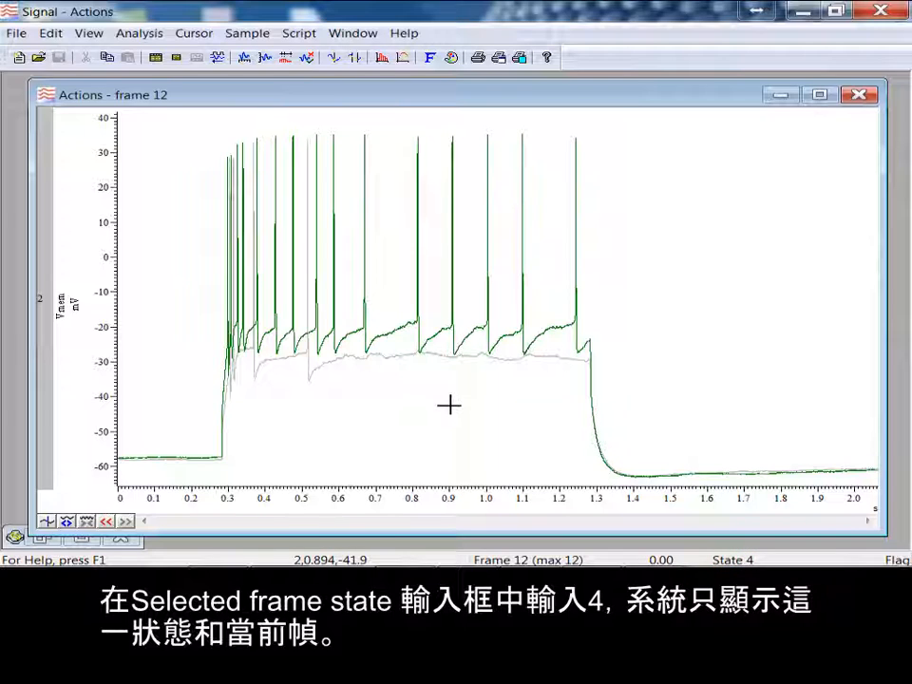
Step: Set the overdrawn frame subset to All frames and turn on 3D drawing in the overdraw settings
{"action": "right_click", "coordinate": [620, 297]}
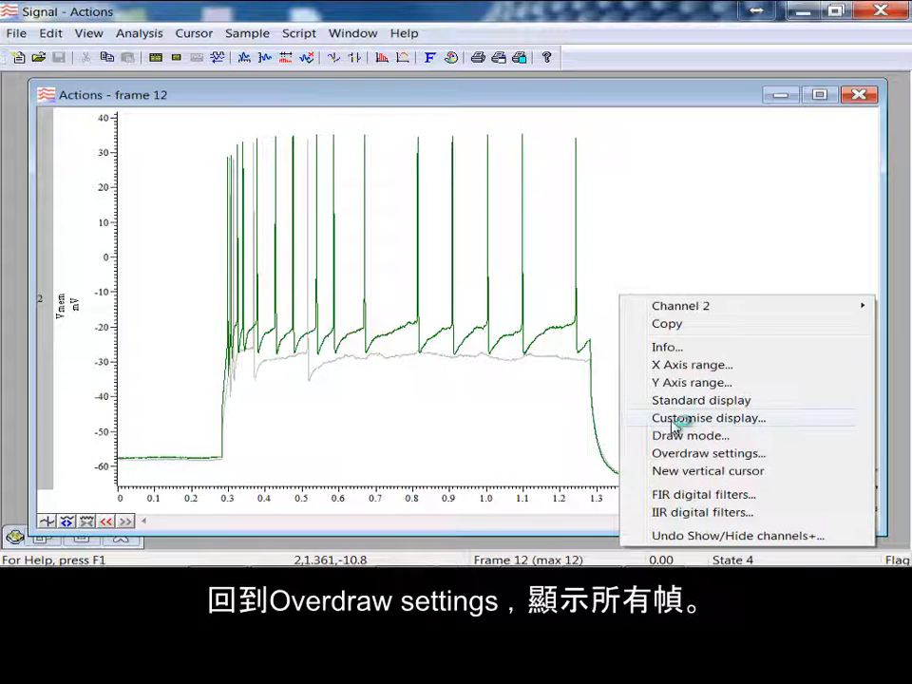
{"action": "left_click", "coordinate": [686, 456]}
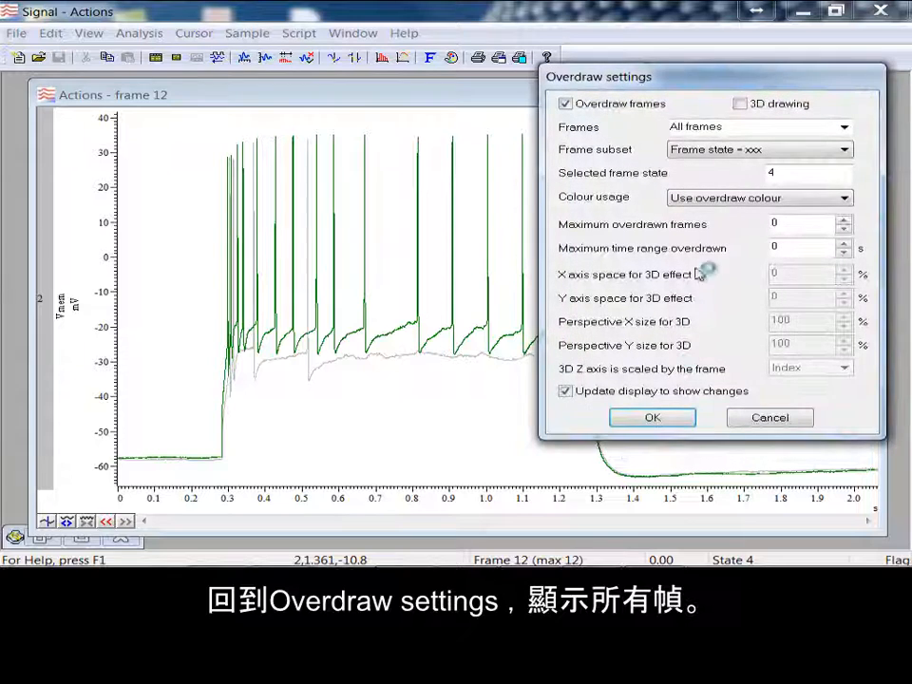
{"action": "left_click", "coordinate": [732, 152]}
{"action": "left_click", "coordinate": [724, 162]}
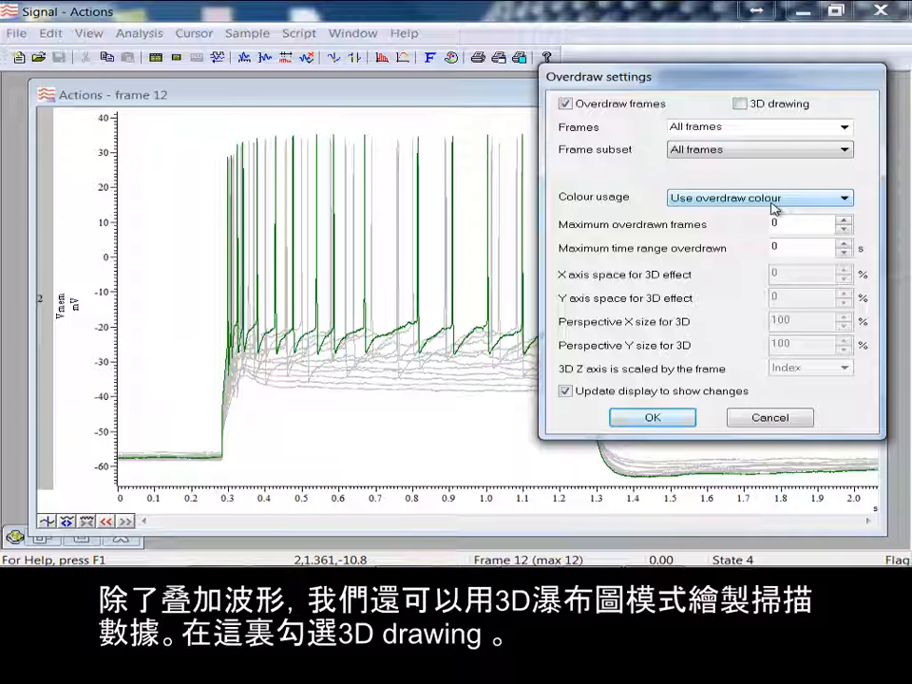
{"action": "left_click", "coordinate": [741, 103]}
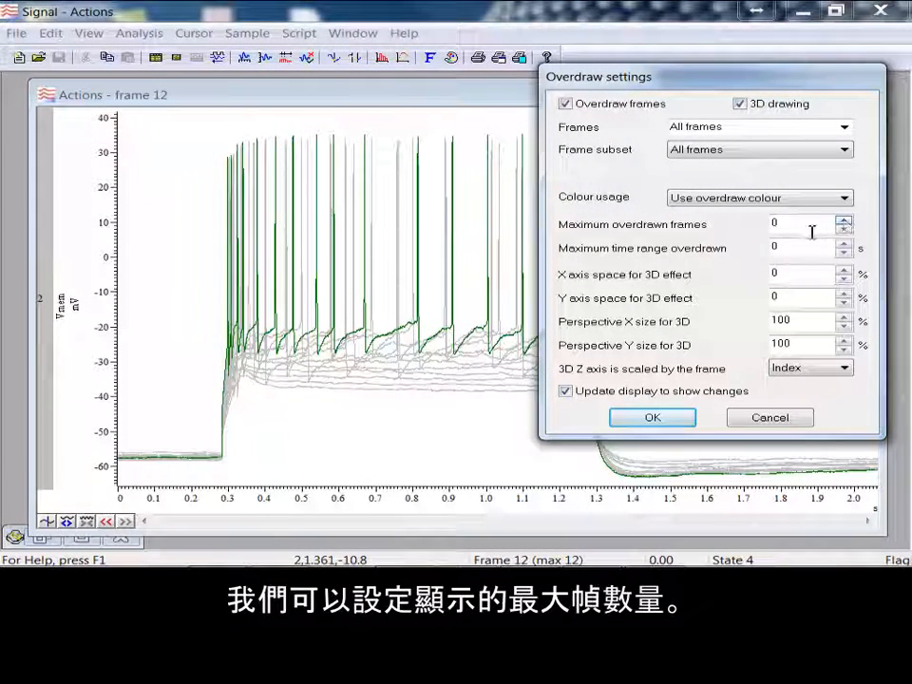
Step: Try a limited number of maximum overdrawn frames, raising it from 1, and reset it to 0 for all frames
{"action": "left_click", "coordinate": [842, 221]}
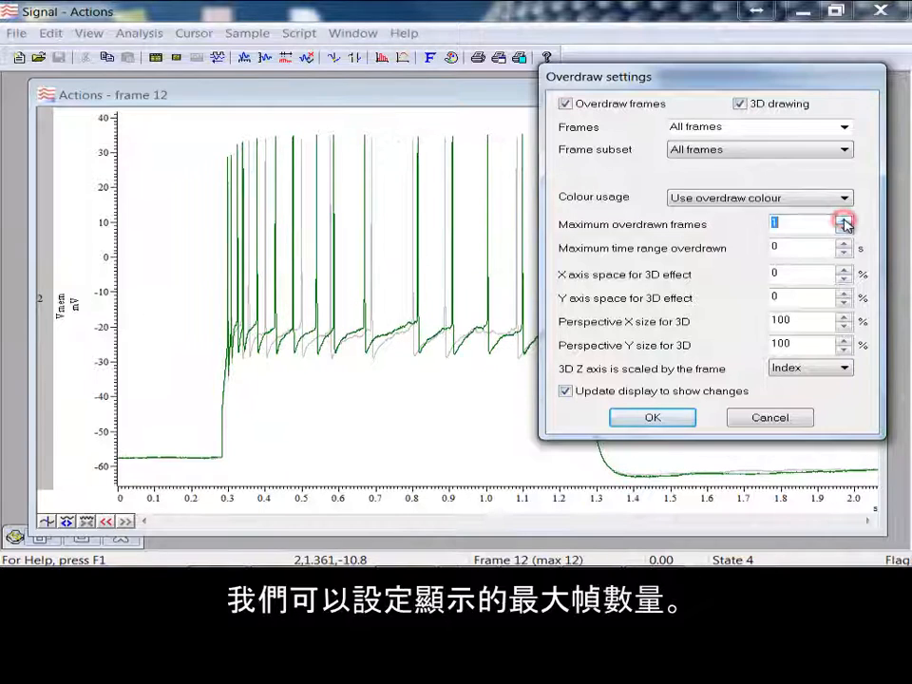
{"action": "left_click", "coordinate": [842, 222]}
{"action": "left_click", "coordinate": [844, 220]}
{"action": "left_click", "coordinate": [843, 221]}
{"action": "left_click", "coordinate": [844, 221]}
{"action": "left_click_drag", "start_coordinate": [824, 224], "coordinate": [744, 216]}
{"action": "type", "text": "0"}
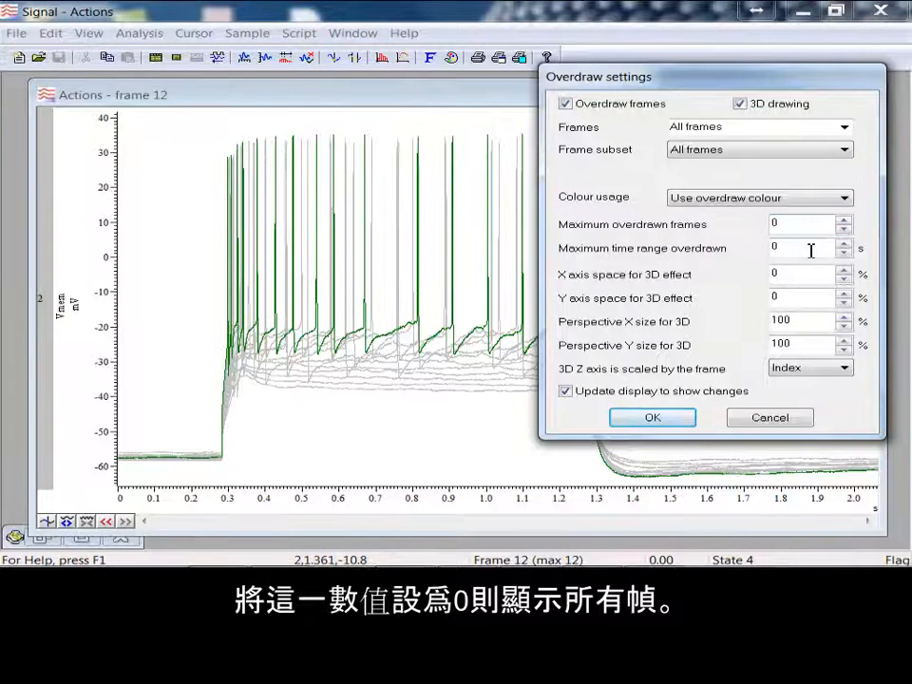
Step: Try a maximum overdrawn time range of 1 s and reset it to 0
{"action": "left_click", "coordinate": [811, 249]}
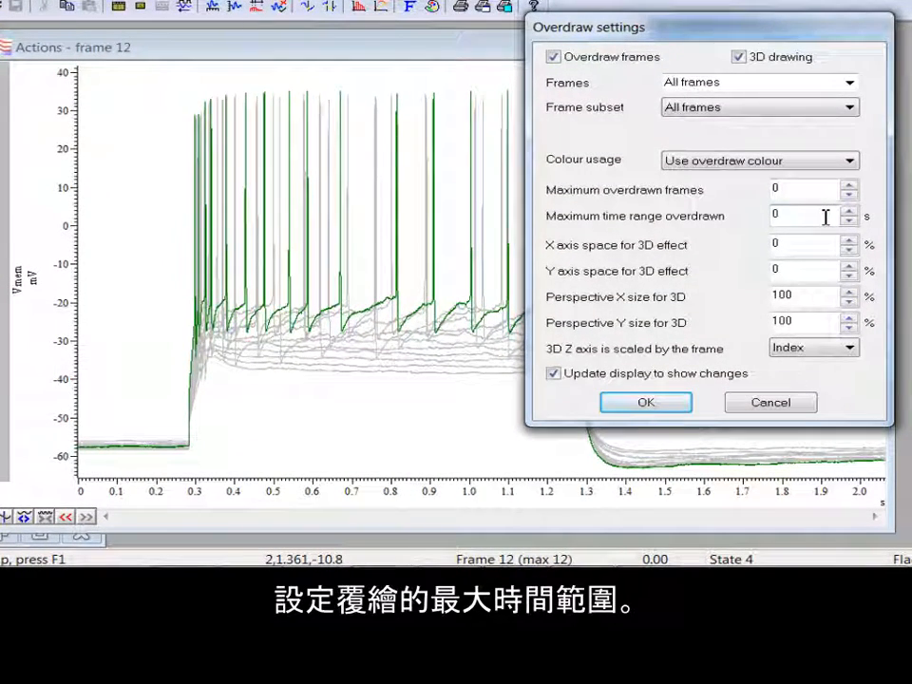
{"action": "double_click", "coordinate": [821, 213]}
{"action": "type", "text": "1"}
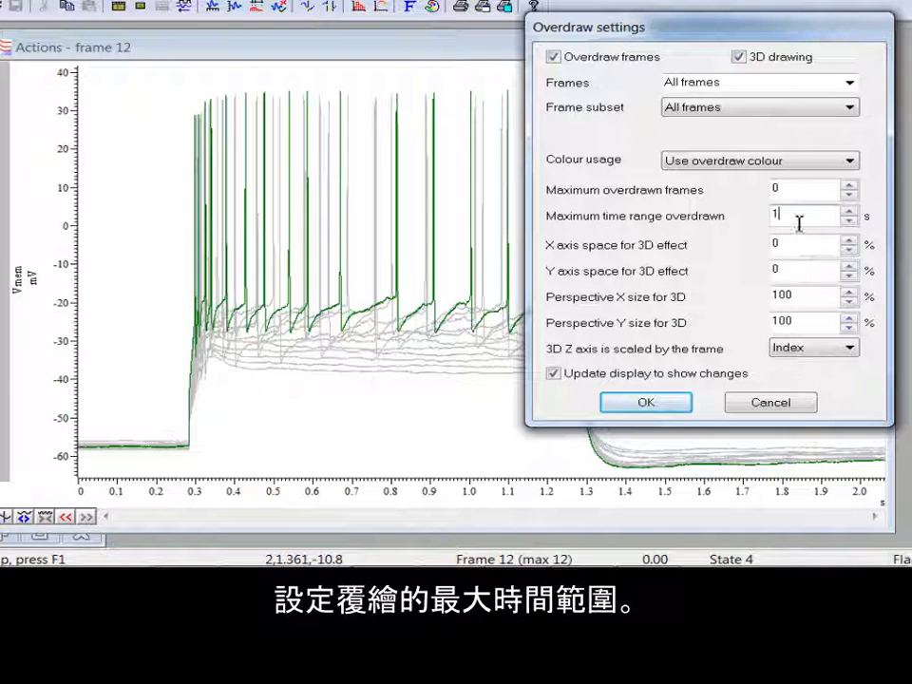
{"action": "double_click", "coordinate": [792, 218]}
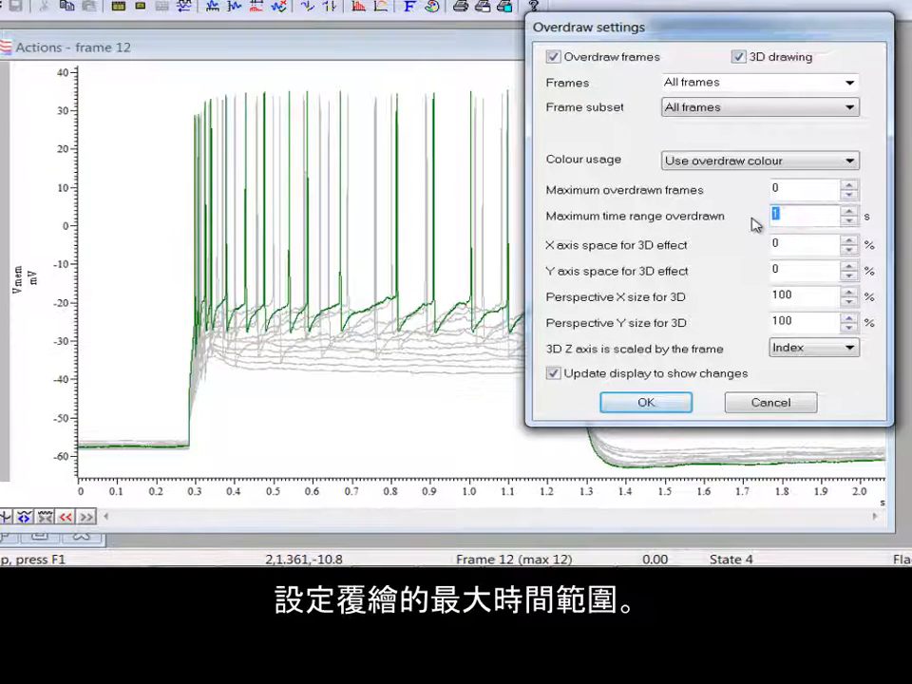
Step: Increase the X axis space for the 3D effect to 13%
{"action": "left_click", "coordinate": [851, 242]}
{"action": "left_click", "coordinate": [851, 241]}
{"action": "left_click", "coordinate": [851, 241]}
{"action": "left_click", "coordinate": [851, 241]}
{"action": "left_click", "coordinate": [851, 241]}
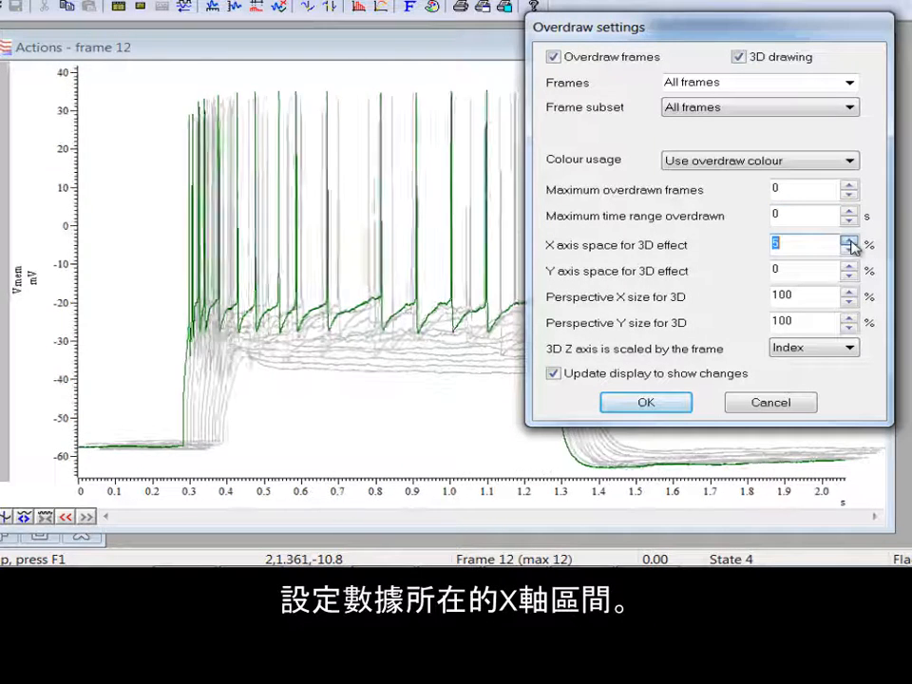
{"action": "left_click", "coordinate": [851, 241]}
{"action": "left_click", "coordinate": [851, 242]}
{"action": "left_click", "coordinate": [851, 242]}
{"action": "left_click", "coordinate": [851, 241]}
{"action": "left_click", "coordinate": [851, 241]}
{"action": "left_click", "coordinate": [851, 241]}
{"action": "left_click", "coordinate": [851, 242]}
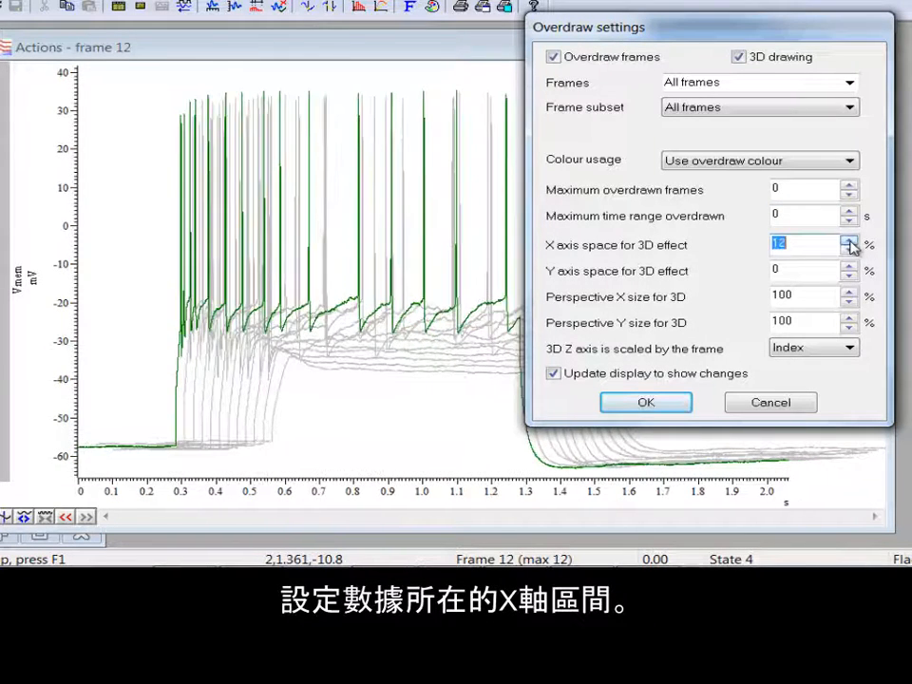
{"action": "left_click", "coordinate": [851, 241]}
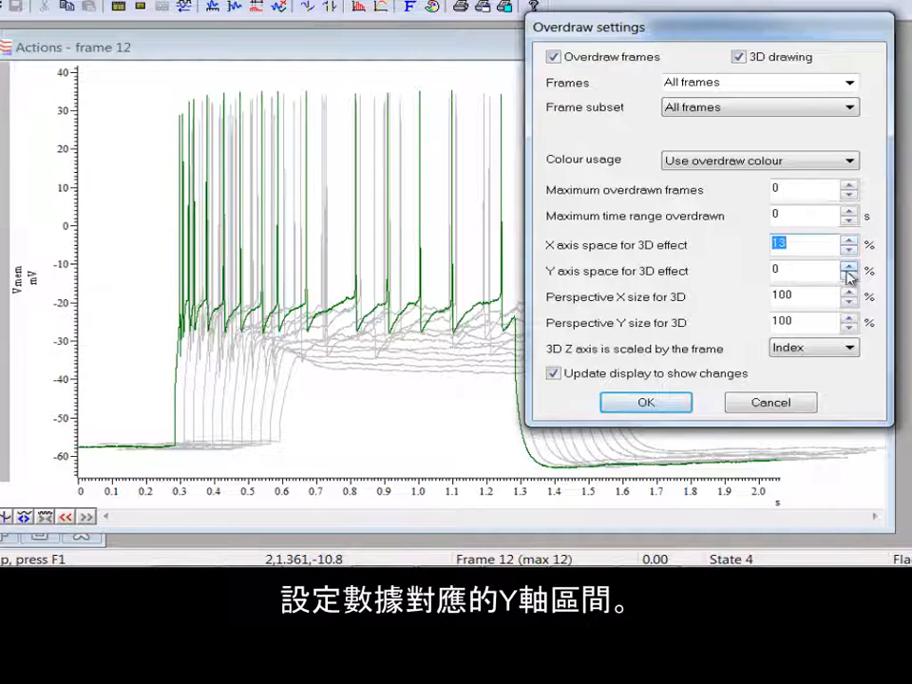
Step: Increase the Y axis space for the 3D effect to 16%
{"action": "left_click", "coordinate": [850, 266]}
{"action": "left_click", "coordinate": [850, 266]}
{"action": "left_click", "coordinate": [850, 266]}
{"action": "left_click", "coordinate": [850, 266]}
{"action": "left_click", "coordinate": [850, 266]}
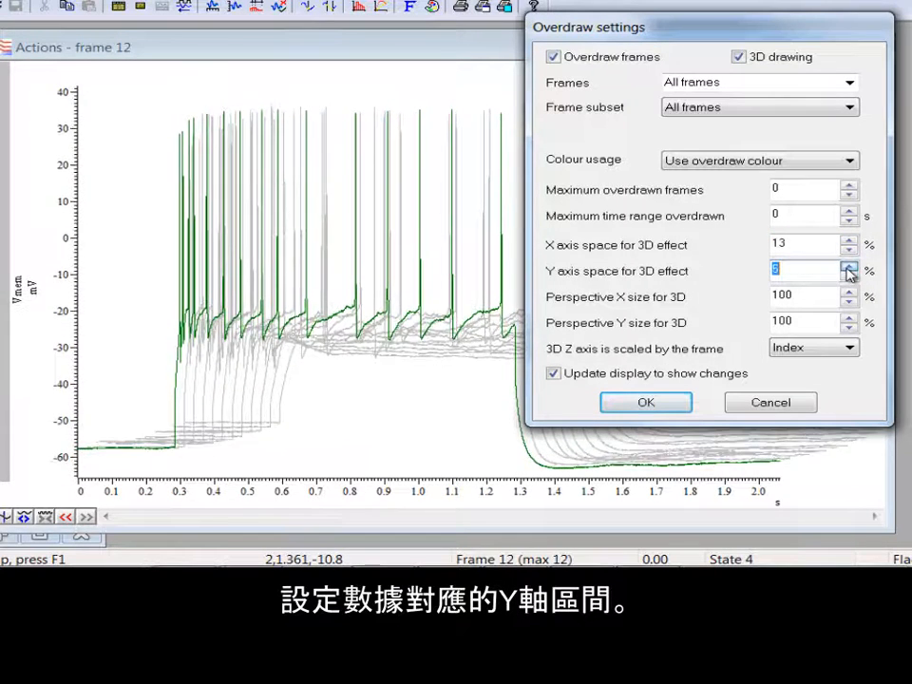
{"action": "left_click", "coordinate": [850, 266]}
{"action": "left_click", "coordinate": [850, 266]}
{"action": "left_click", "coordinate": [850, 266]}
{"action": "left_click", "coordinate": [850, 266]}
{"action": "left_click", "coordinate": [850, 267]}
{"action": "left_click", "coordinate": [850, 266]}
{"action": "left_click", "coordinate": [850, 267]}
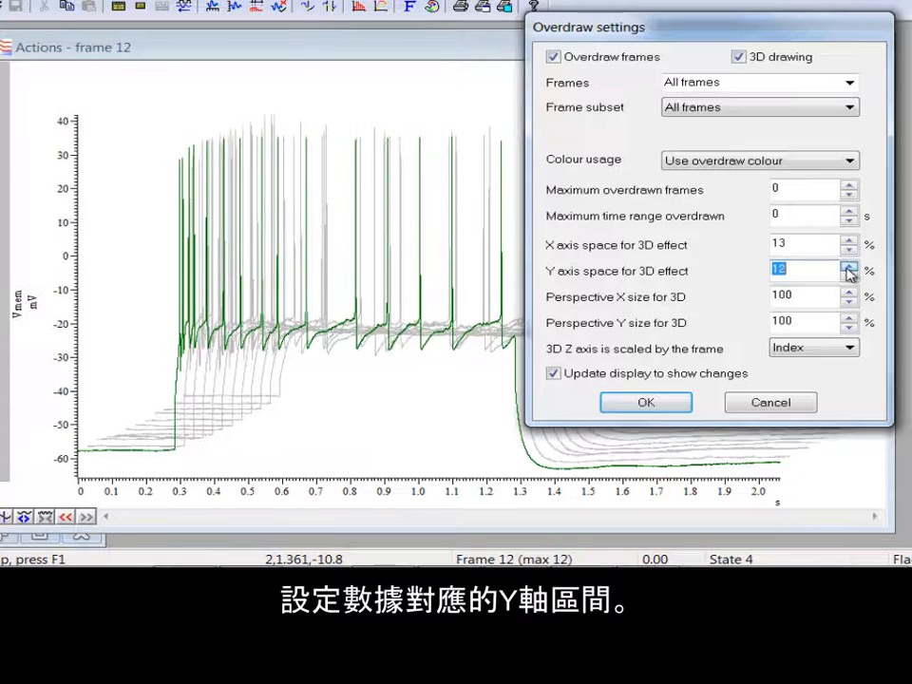
{"action": "left_click", "coordinate": [850, 267]}
{"action": "left_click", "coordinate": [850, 266]}
{"action": "left_click", "coordinate": [850, 267]}
{"action": "left_click", "coordinate": [850, 267]}
Step: Try a smaller perspective X size for the 3D drawing and return it to 100%
{"action": "left_click", "coordinate": [850, 291]}
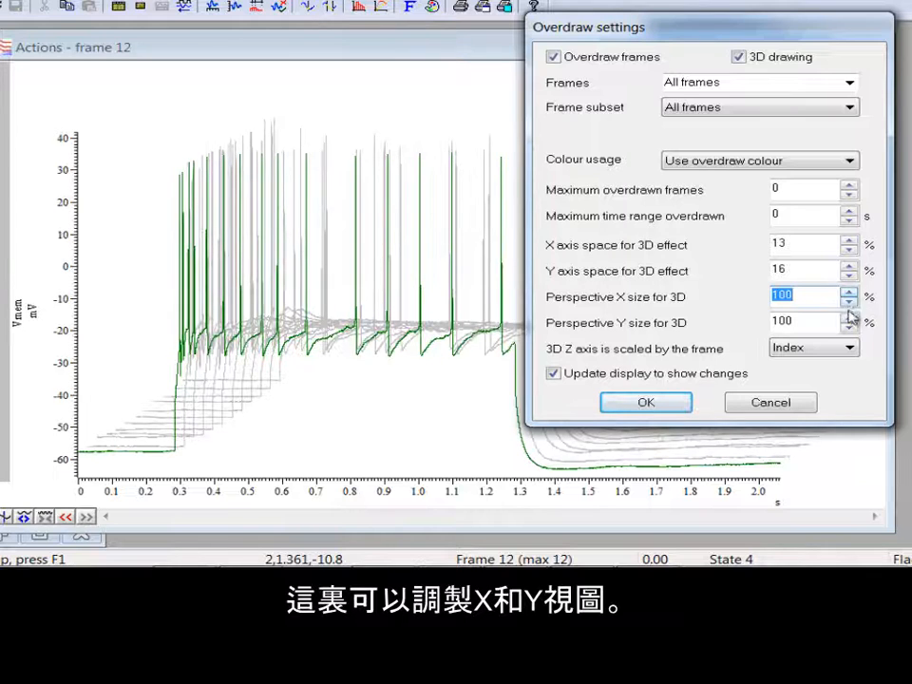
{"action": "left_click", "coordinate": [850, 302]}
{"action": "left_click", "coordinate": [850, 302]}
{"action": "left_click_drag", "start_coordinate": [851, 302], "coordinate": [850, 297]}
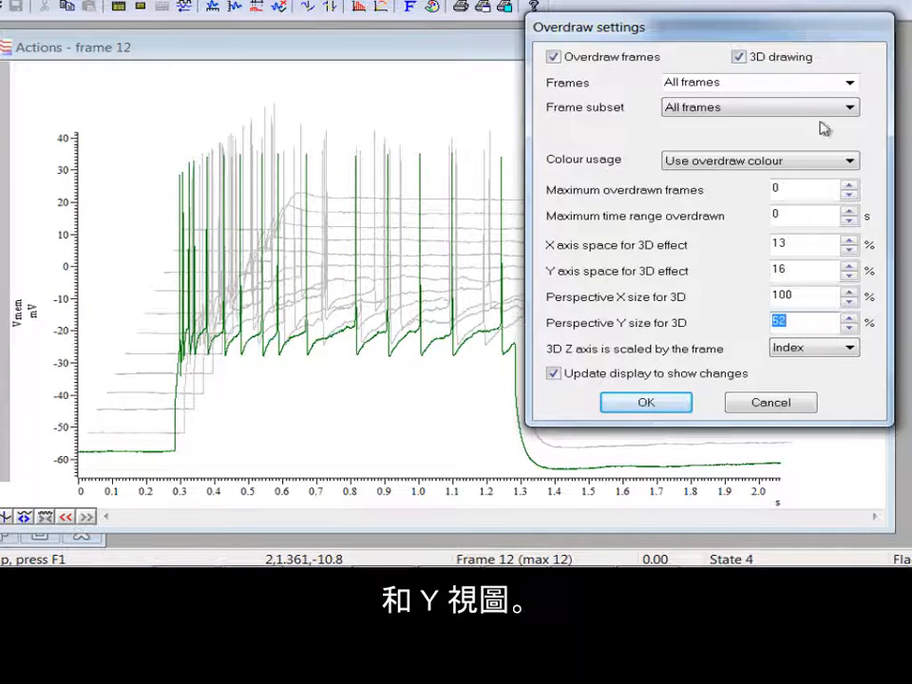
Step: Adjust the perspective Y size for the 3D drawing to 52%
{"action": "left_click", "coordinate": [853, 328]}
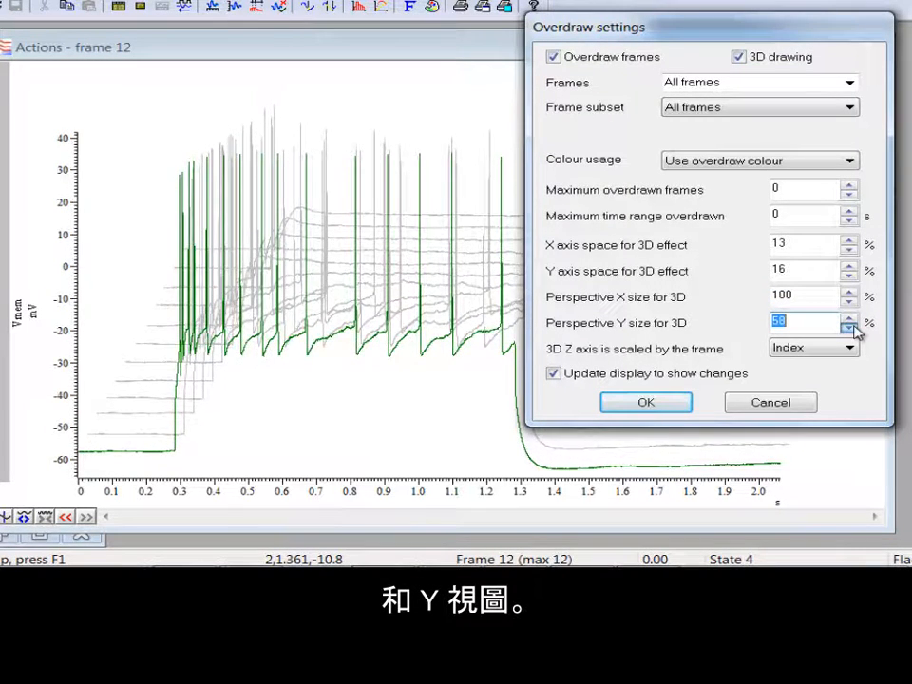
{"action": "left_click", "coordinate": [852, 326]}
{"action": "left_click", "coordinate": [853, 328]}
{"action": "left_click", "coordinate": [853, 328]}
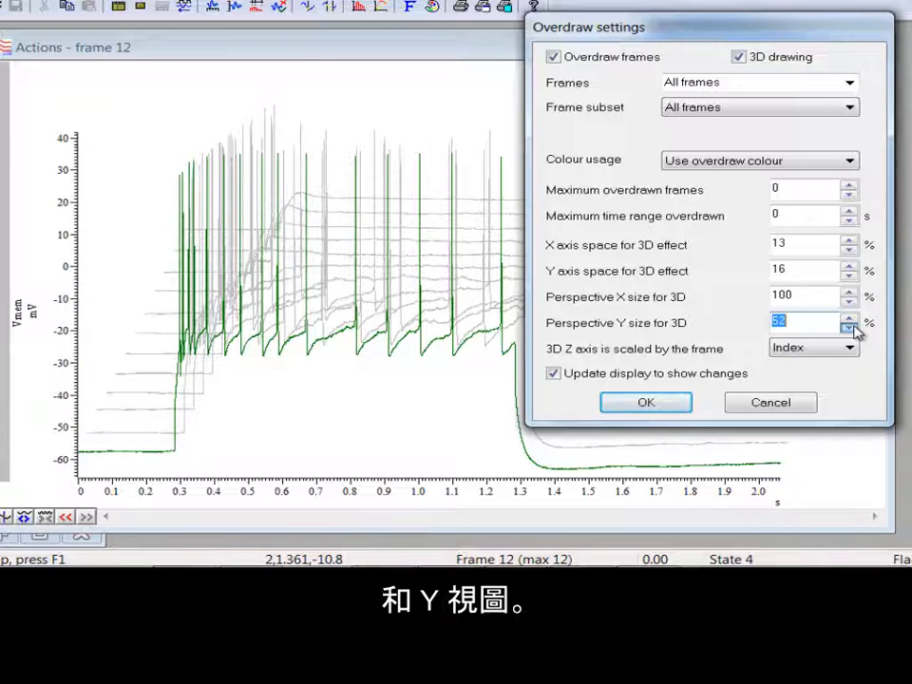
Step: Try widening the X axis space for the 3D effect to about 21%
{"action": "left_click", "coordinate": [848, 245]}
{"action": "left_click", "coordinate": [848, 245]}
{"action": "left_click", "coordinate": [848, 245]}
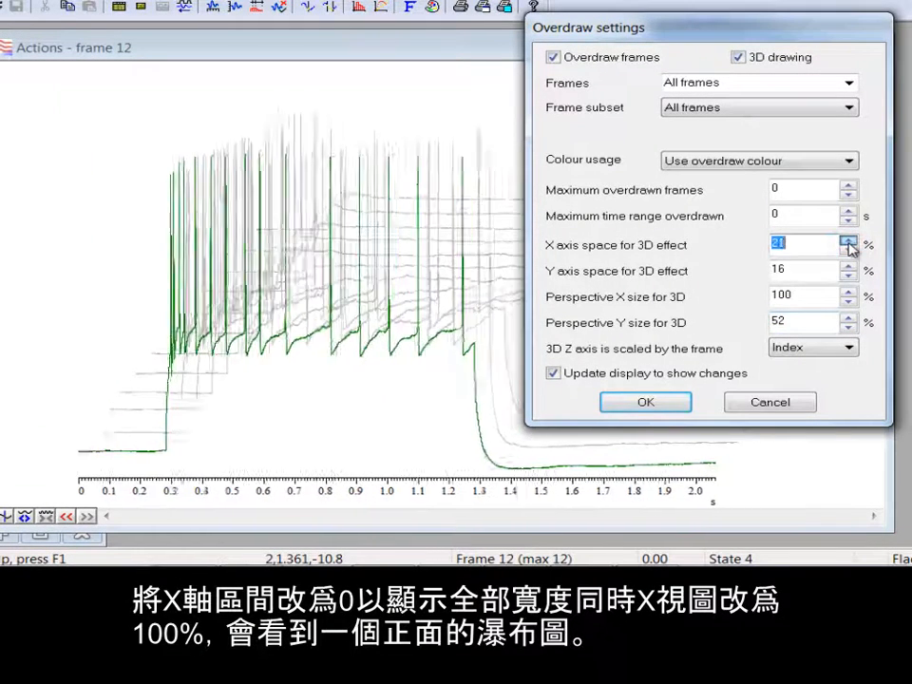
{"action": "left_click", "coordinate": [849, 245]}
Step: Set the X axis space for the 3D effect to 0% and the Y axis space to about 42%, and apply the settings
{"action": "left_click", "coordinate": [848, 251]}
{"action": "left_click", "coordinate": [848, 252]}
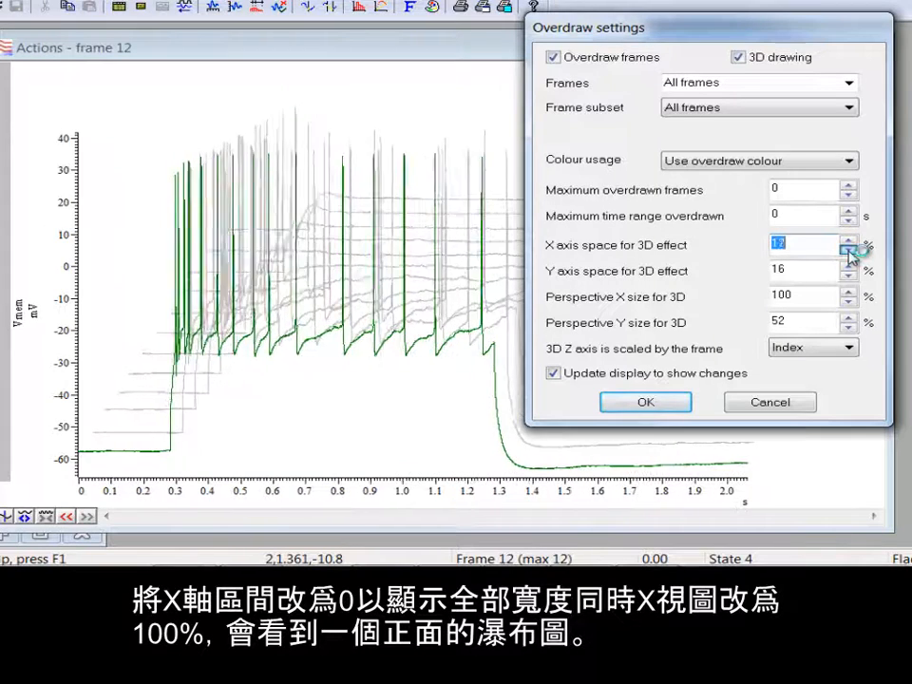
{"action": "left_click", "coordinate": [848, 251]}
{"action": "left_click", "coordinate": [848, 252]}
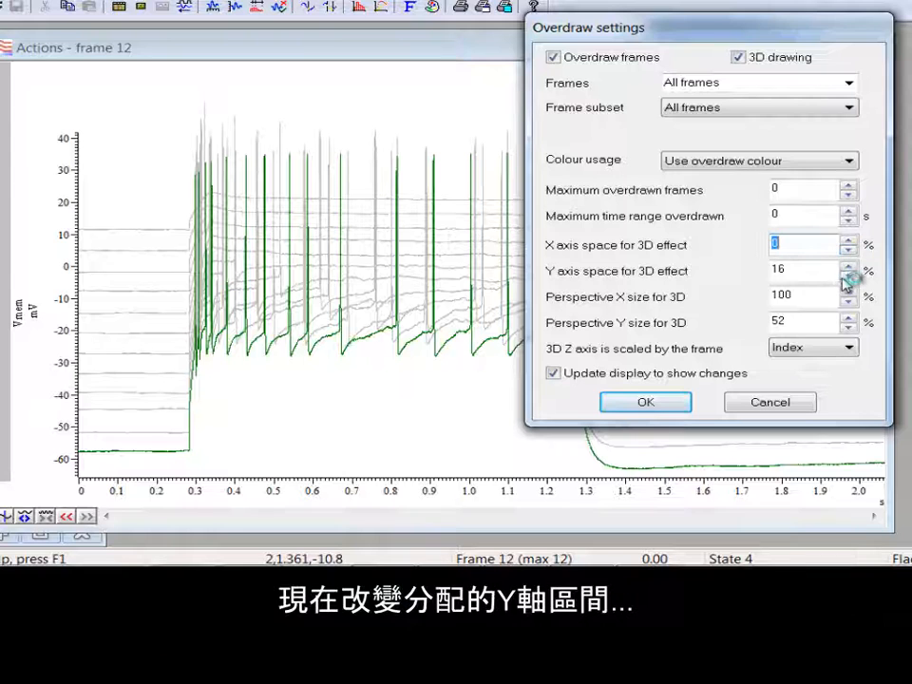
{"action": "left_click", "coordinate": [849, 266]}
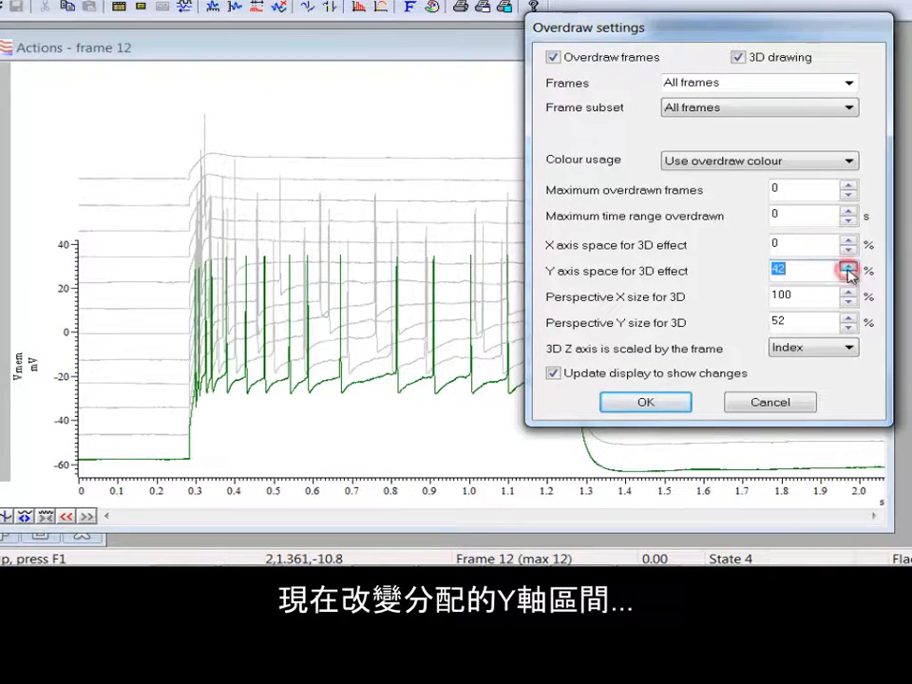
{"action": "left_click", "coordinate": [669, 400]}
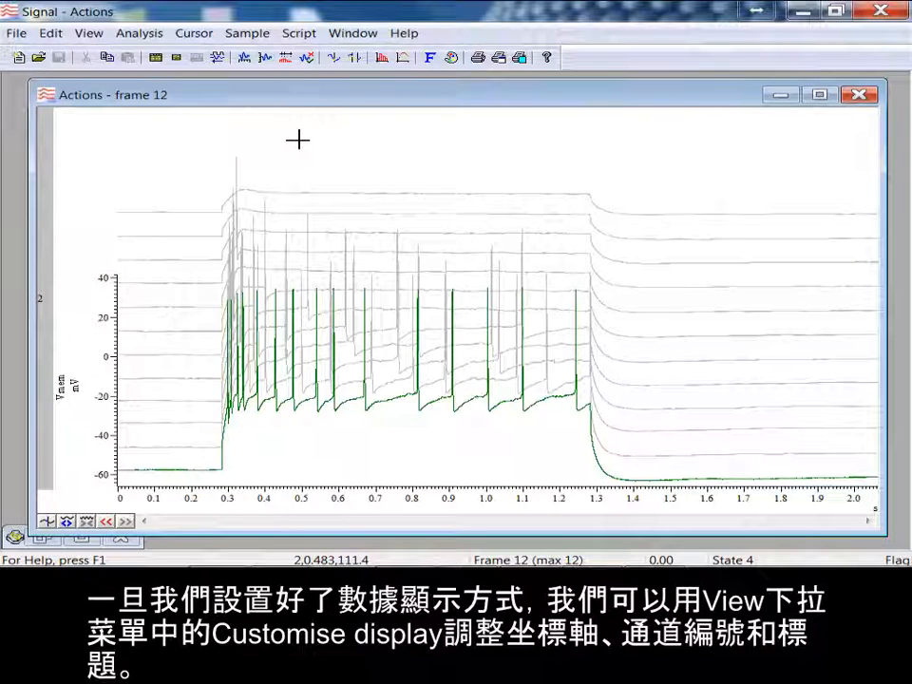
Step: Open the display customisation for the Actions file and include channel 1 Imemb alongside Vmem
{"action": "left_click", "coordinate": [96, 35]}
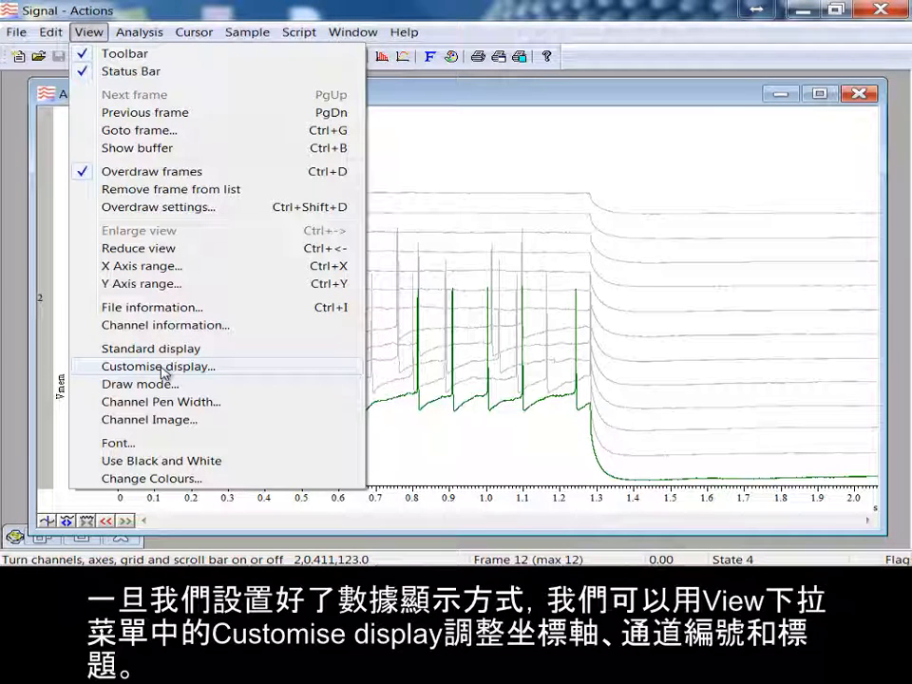
{"action": "left_click", "coordinate": [225, 367]}
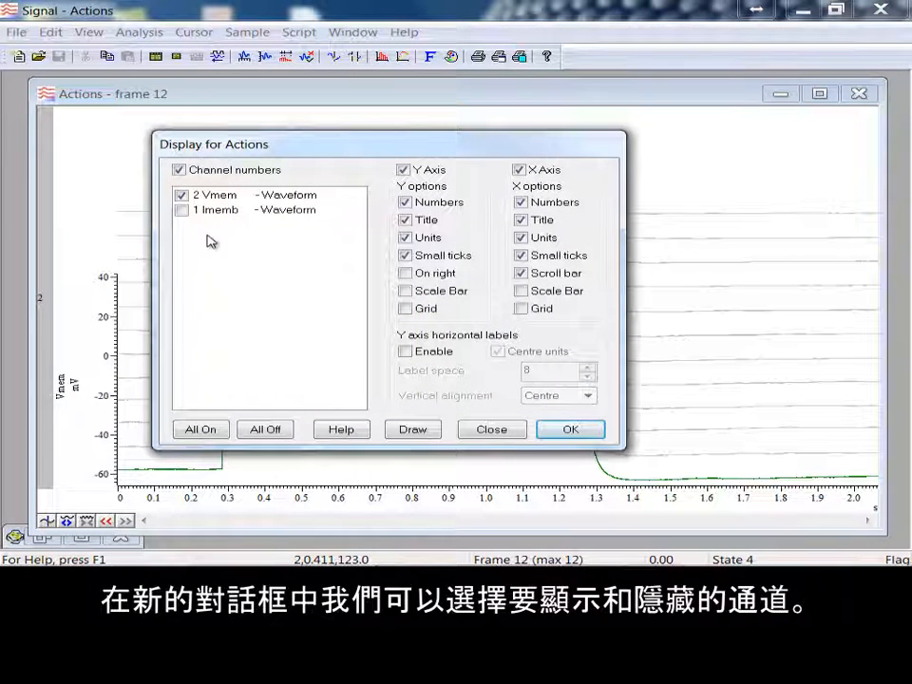
{"action": "left_click", "coordinate": [197, 211]}
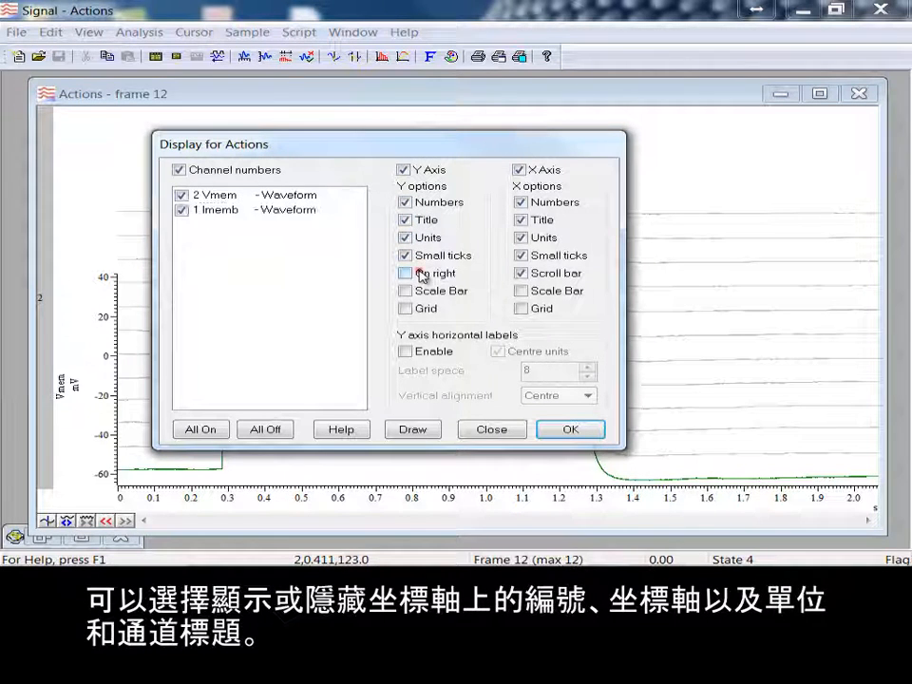
Step: Place the Y axes to the right of the data, show both X and Y axes as scale bars, and redraw
{"action": "left_click", "coordinate": [421, 275]}
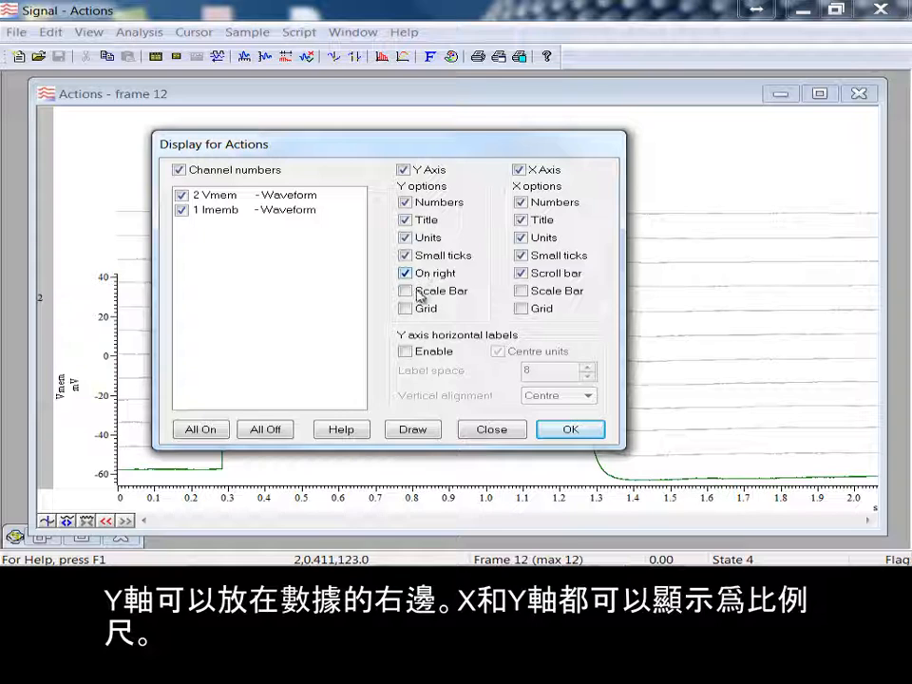
{"action": "left_click", "coordinate": [418, 294]}
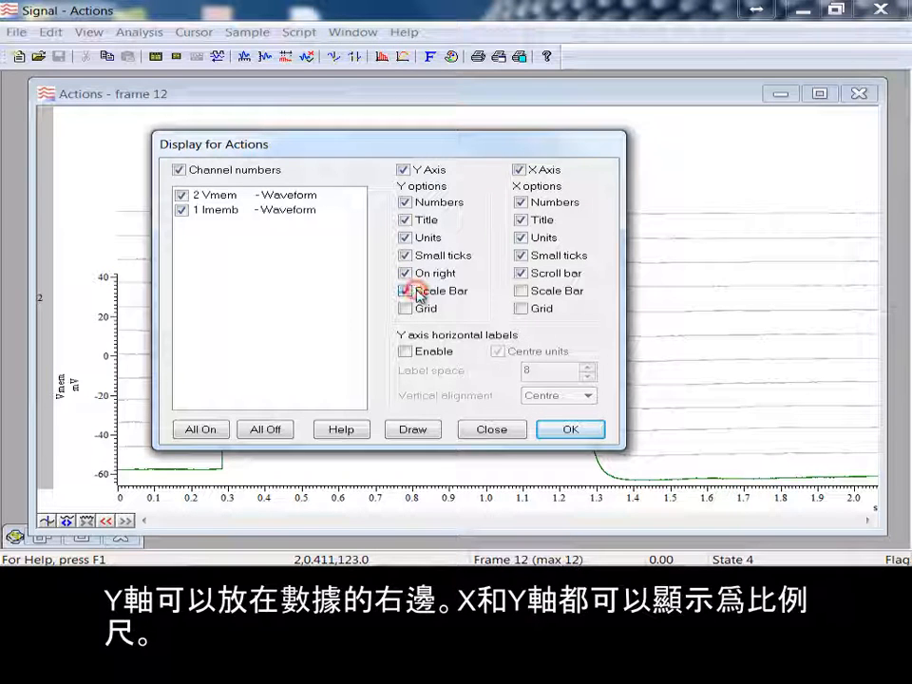
{"action": "left_click", "coordinate": [522, 294]}
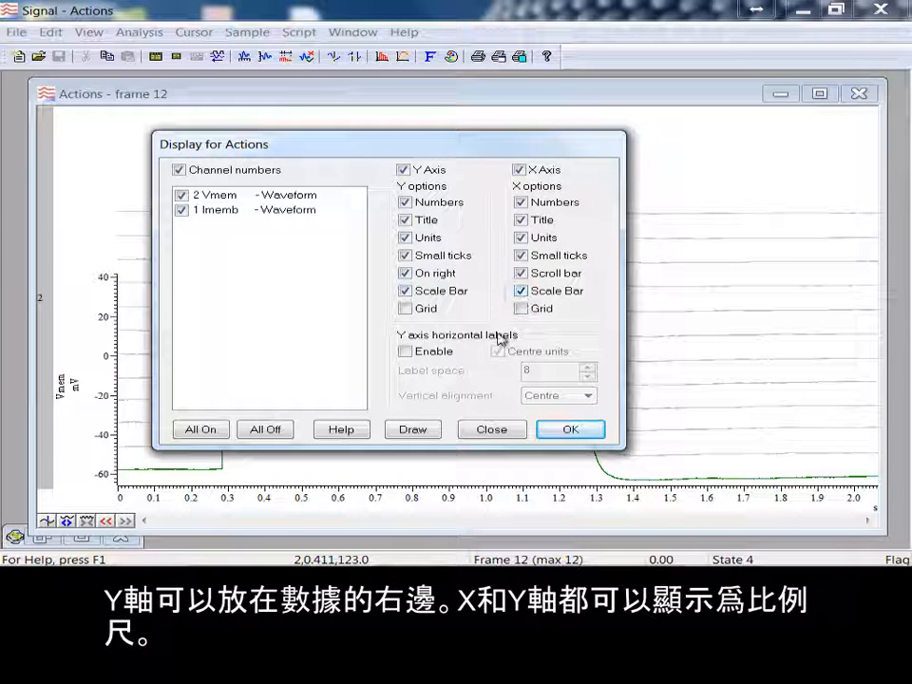
{"action": "left_click", "coordinate": [427, 431]}
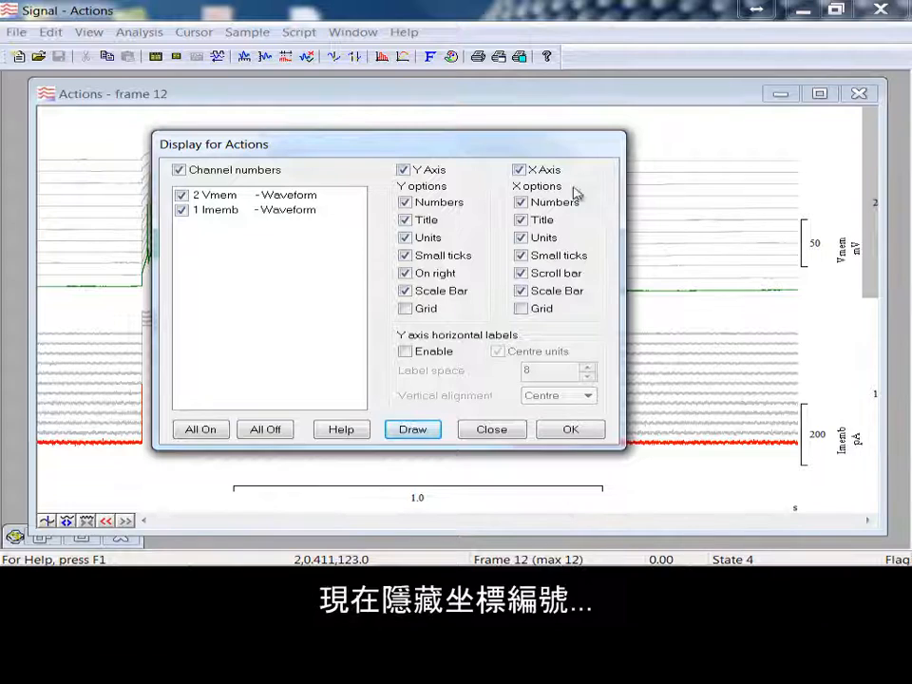
Step: Try hiding the numbers on both the X and Y axes, then restore them, redrawing the view each time
{"action": "left_click", "coordinate": [439, 204]}
{"action": "left_click", "coordinate": [520, 202]}
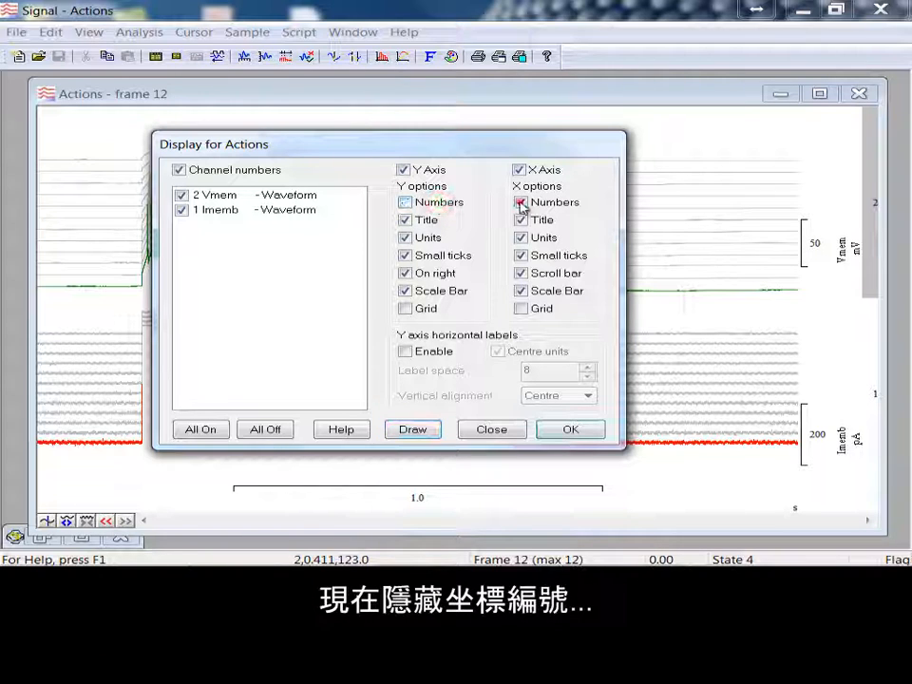
{"action": "left_click", "coordinate": [423, 432]}
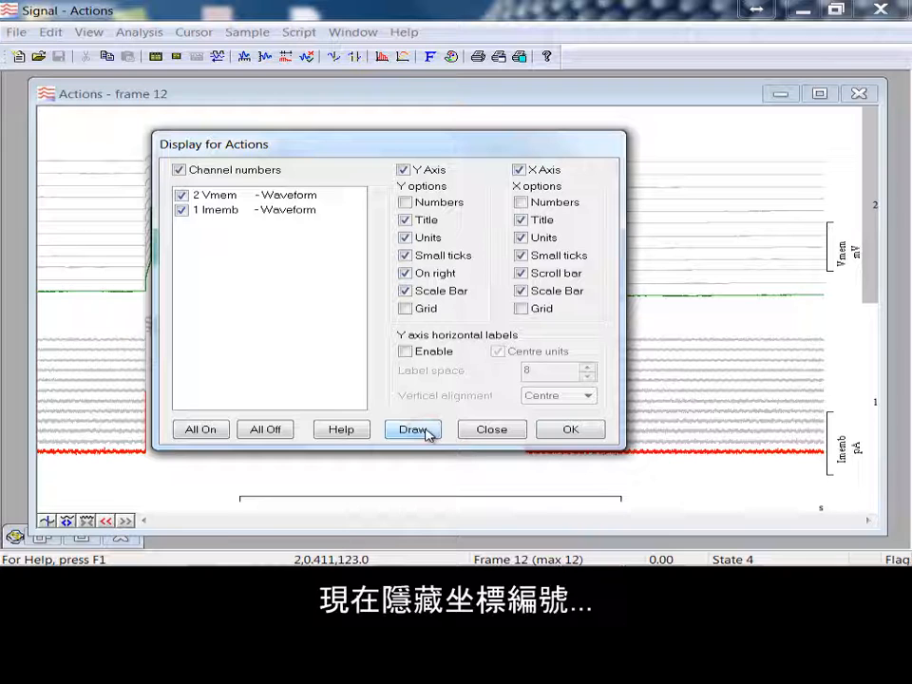
{"action": "left_click", "coordinate": [409, 202]}
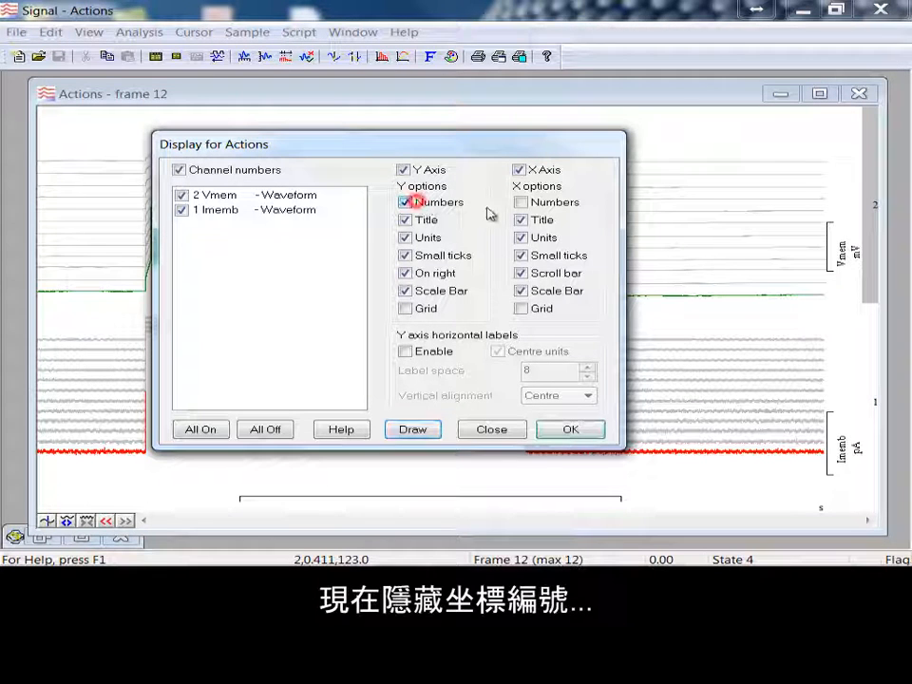
{"action": "left_click", "coordinate": [521, 202]}
{"action": "left_click", "coordinate": [433, 429]}
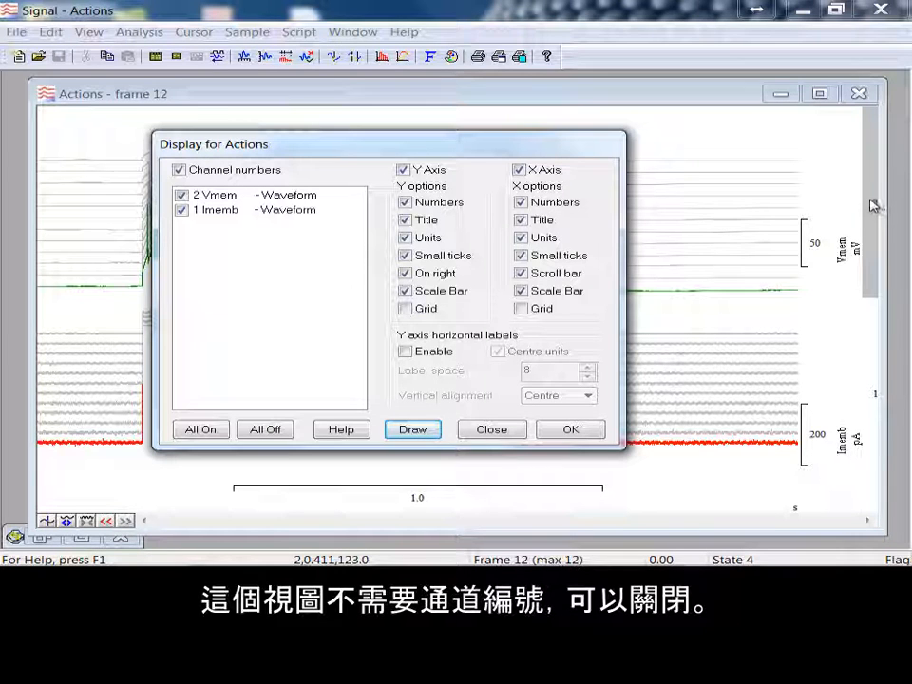
Step: Hide the channel numbers and enable horizontal Y axis labels with Bottom vertical alignment, redrawing the view
{"action": "left_click", "coordinate": [179, 170]}
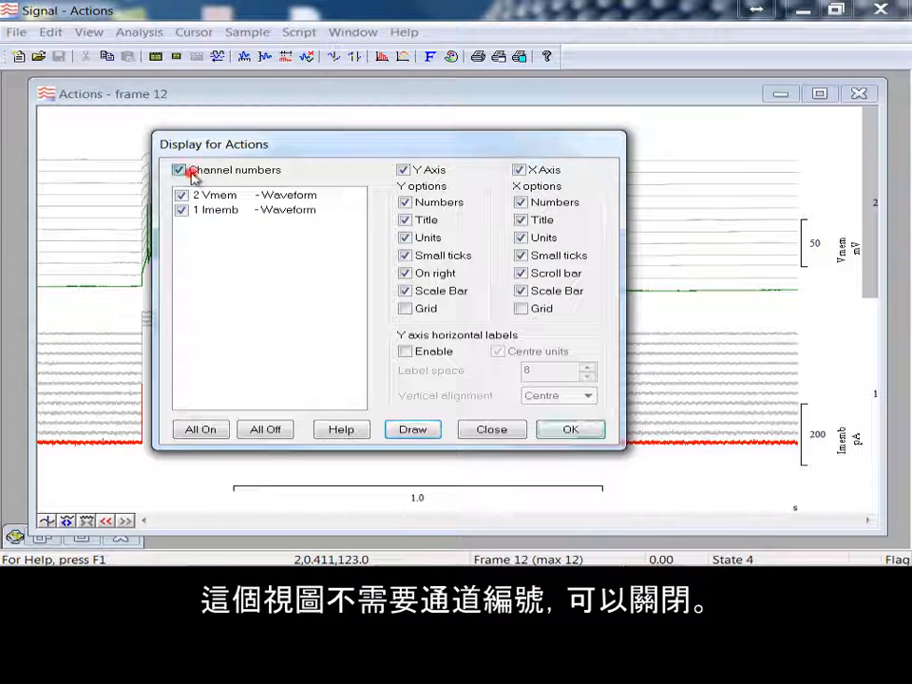
{"action": "left_click", "coordinate": [402, 428]}
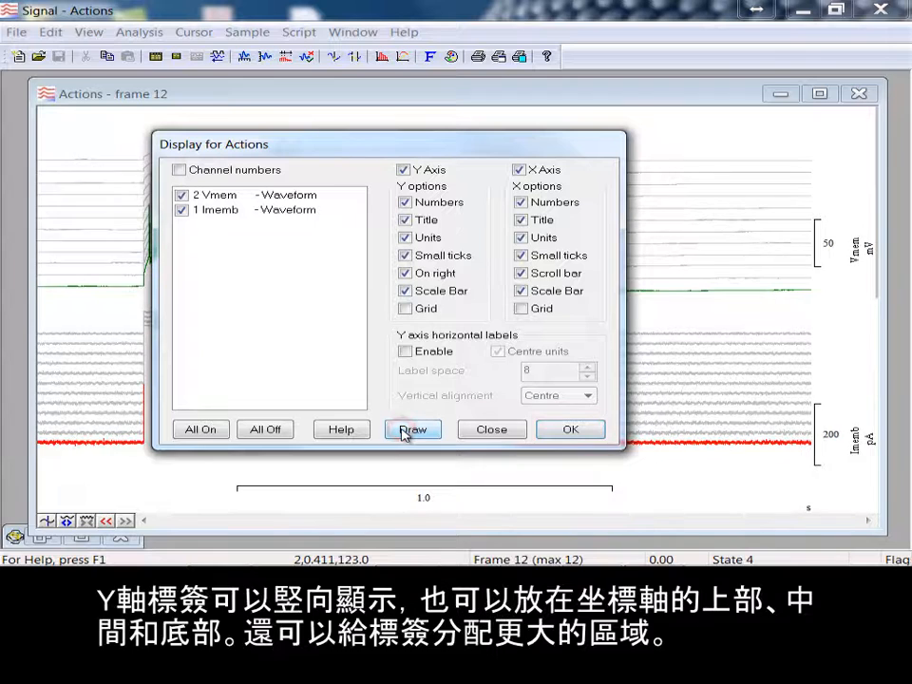
{"action": "left_click", "coordinate": [419, 355]}
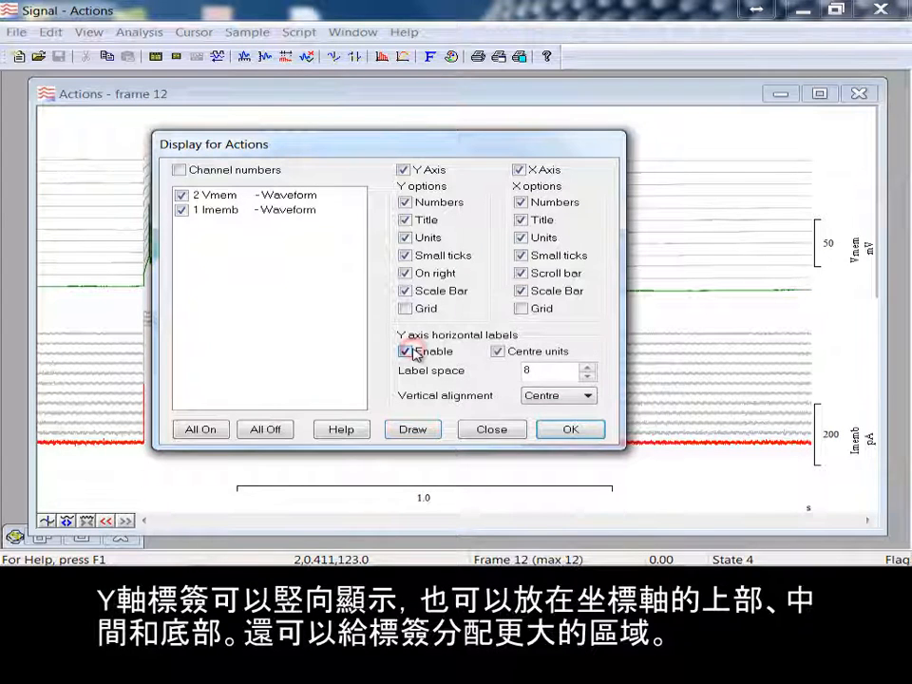
{"action": "left_click", "coordinate": [565, 399]}
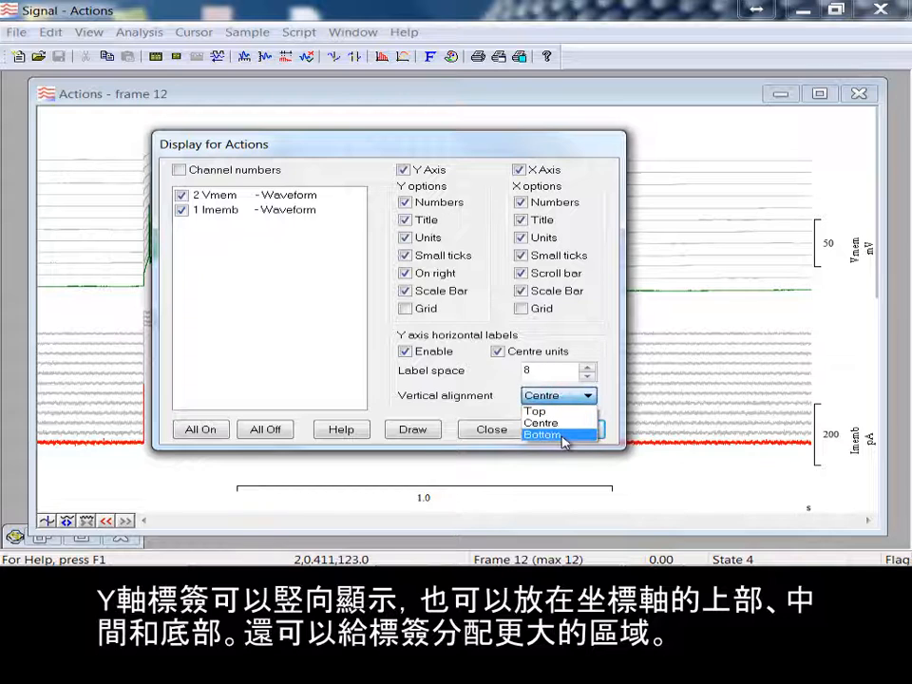
{"action": "left_click", "coordinate": [562, 435]}
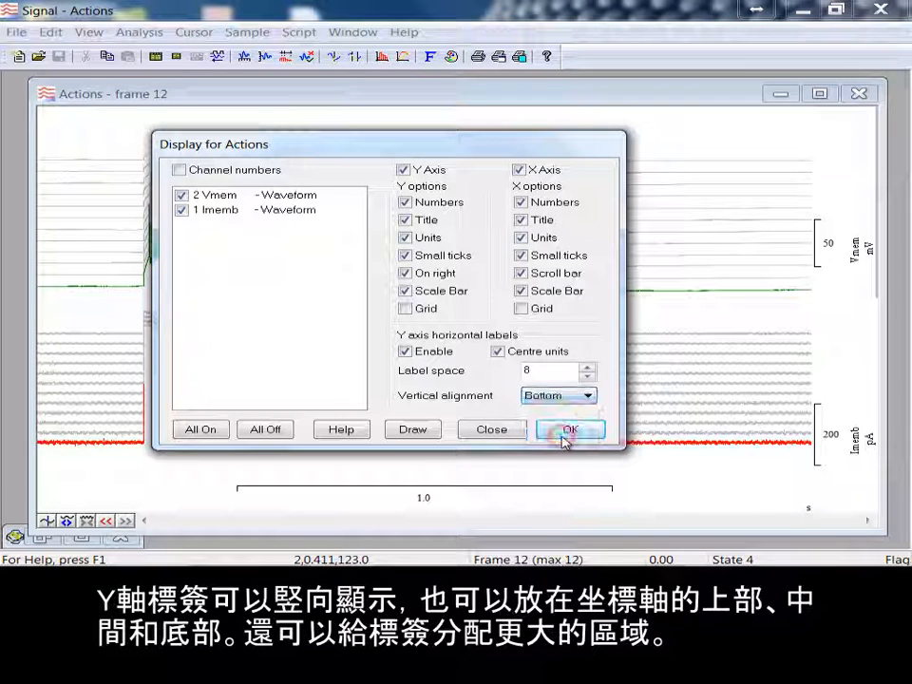
{"action": "left_click", "coordinate": [412, 430]}
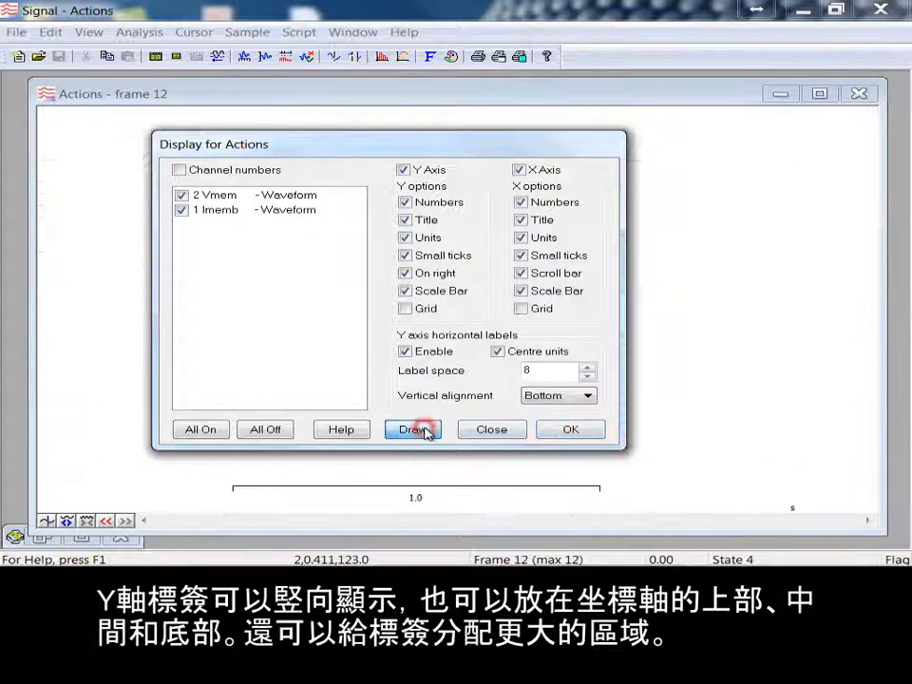
Step: Turn on the grid for both the X and Y axes, redraw, and close the display customisation
{"action": "left_click", "coordinate": [409, 309]}
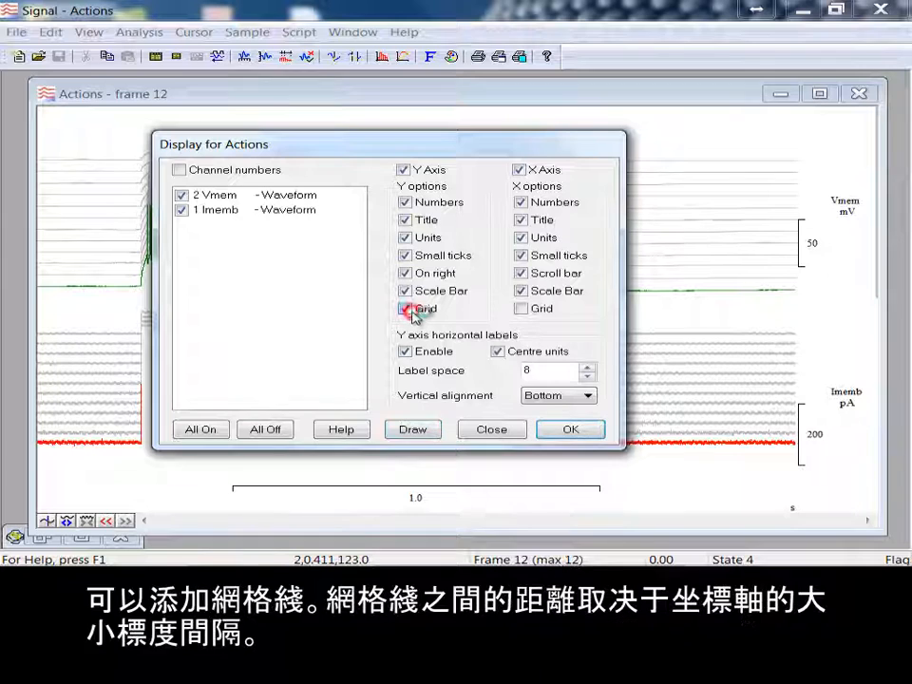
{"action": "left_click", "coordinate": [522, 310]}
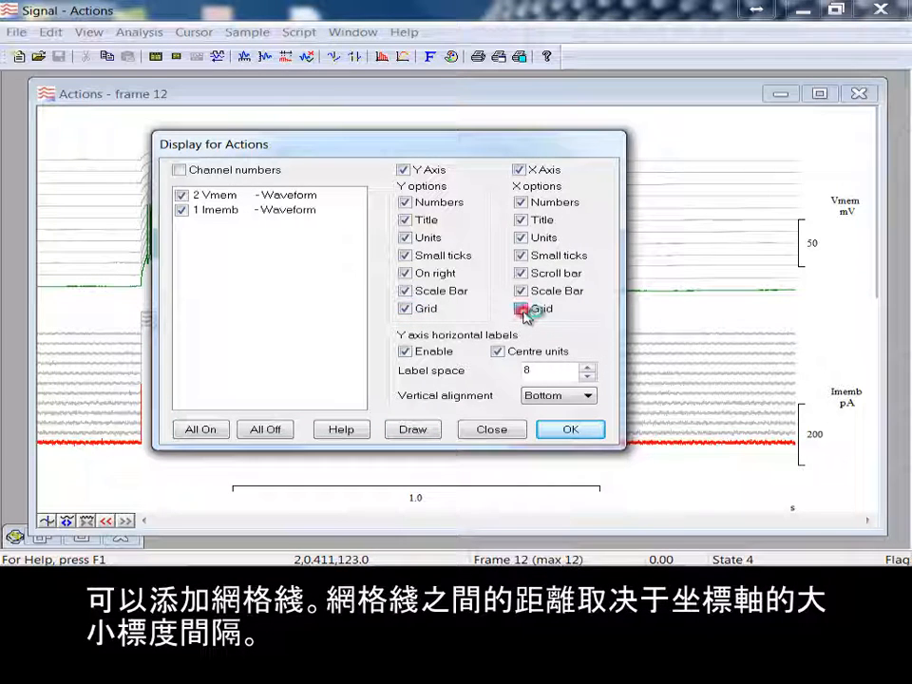
{"action": "left_click", "coordinate": [423, 432]}
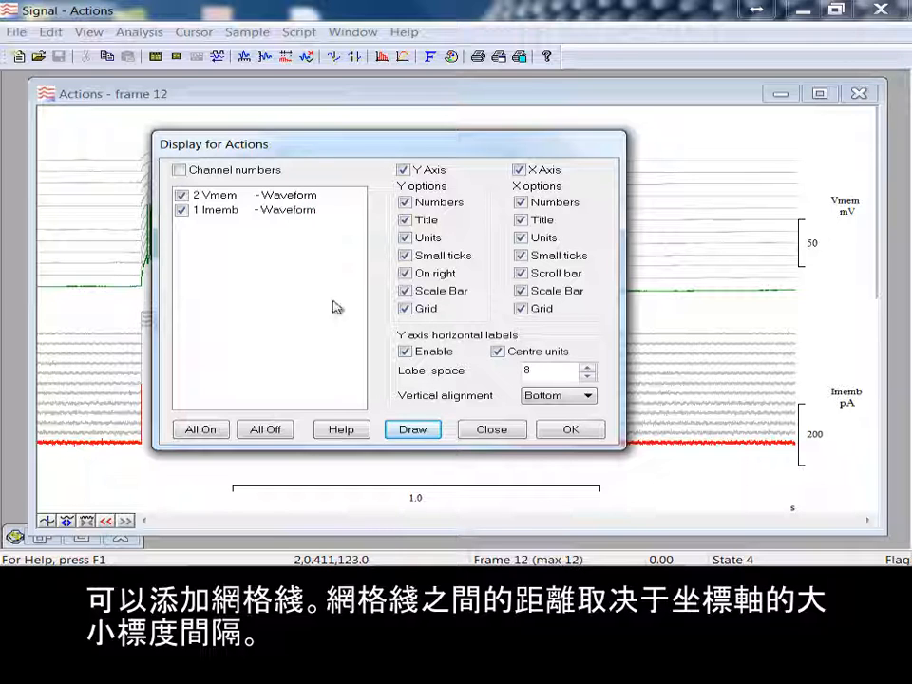
{"action": "left_click", "coordinate": [486, 428]}
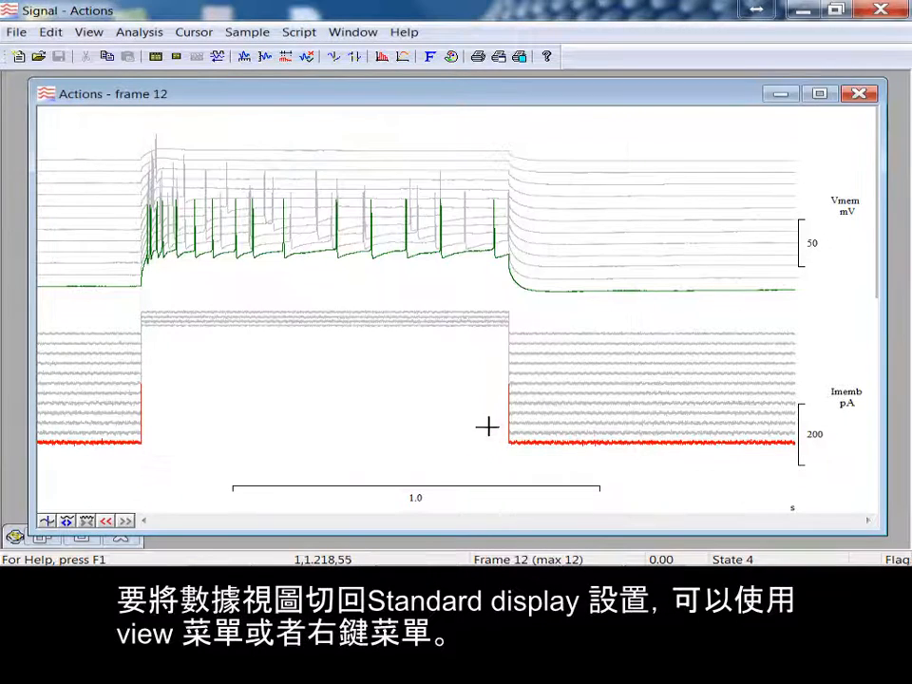
Step: Reset the Actions data view to the standard display
{"action": "right_click", "coordinate": [427, 256]}
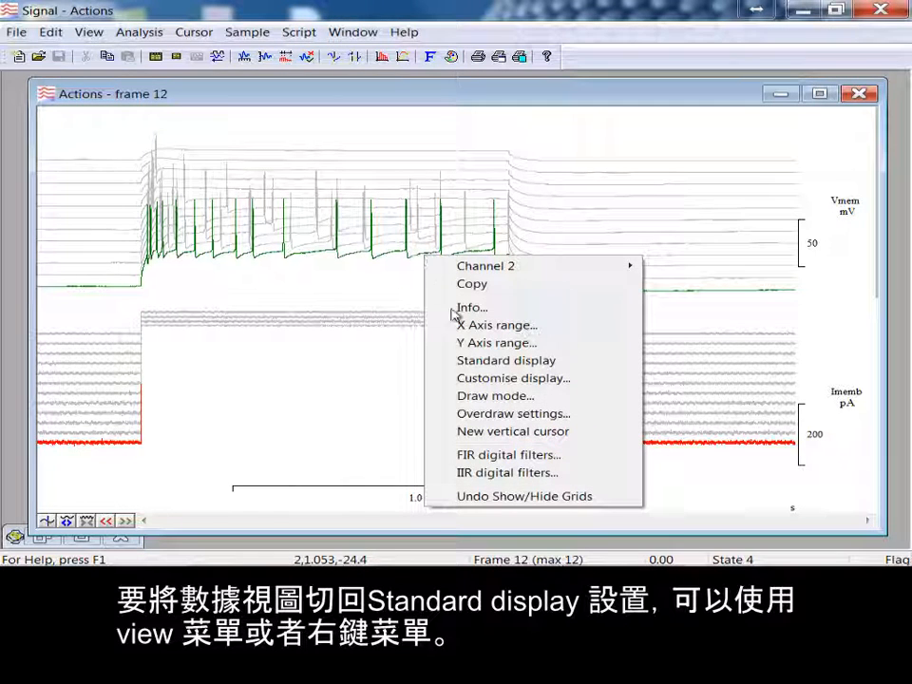
{"action": "left_click", "coordinate": [600, 362]}
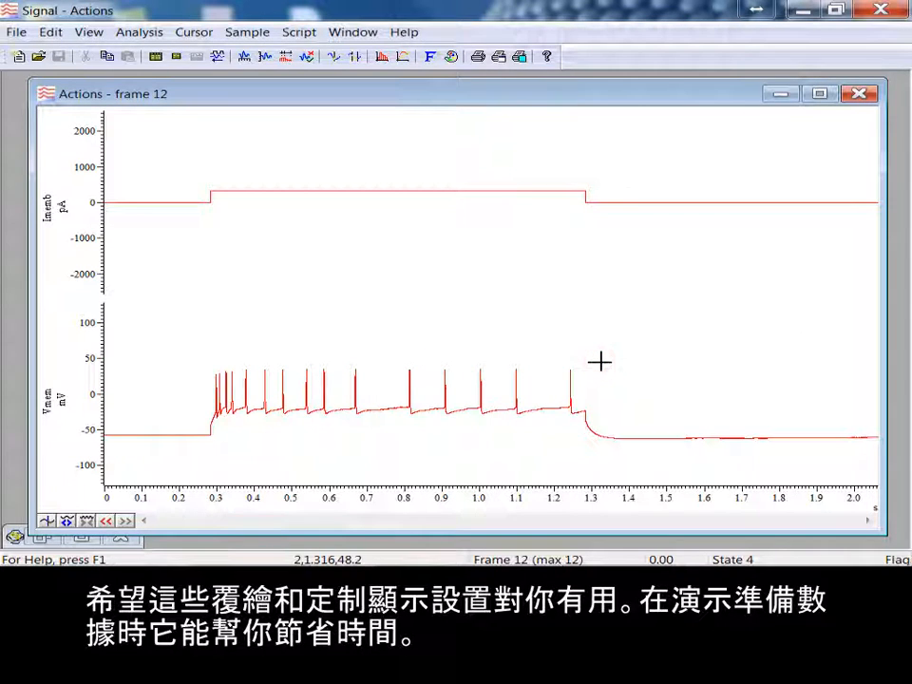